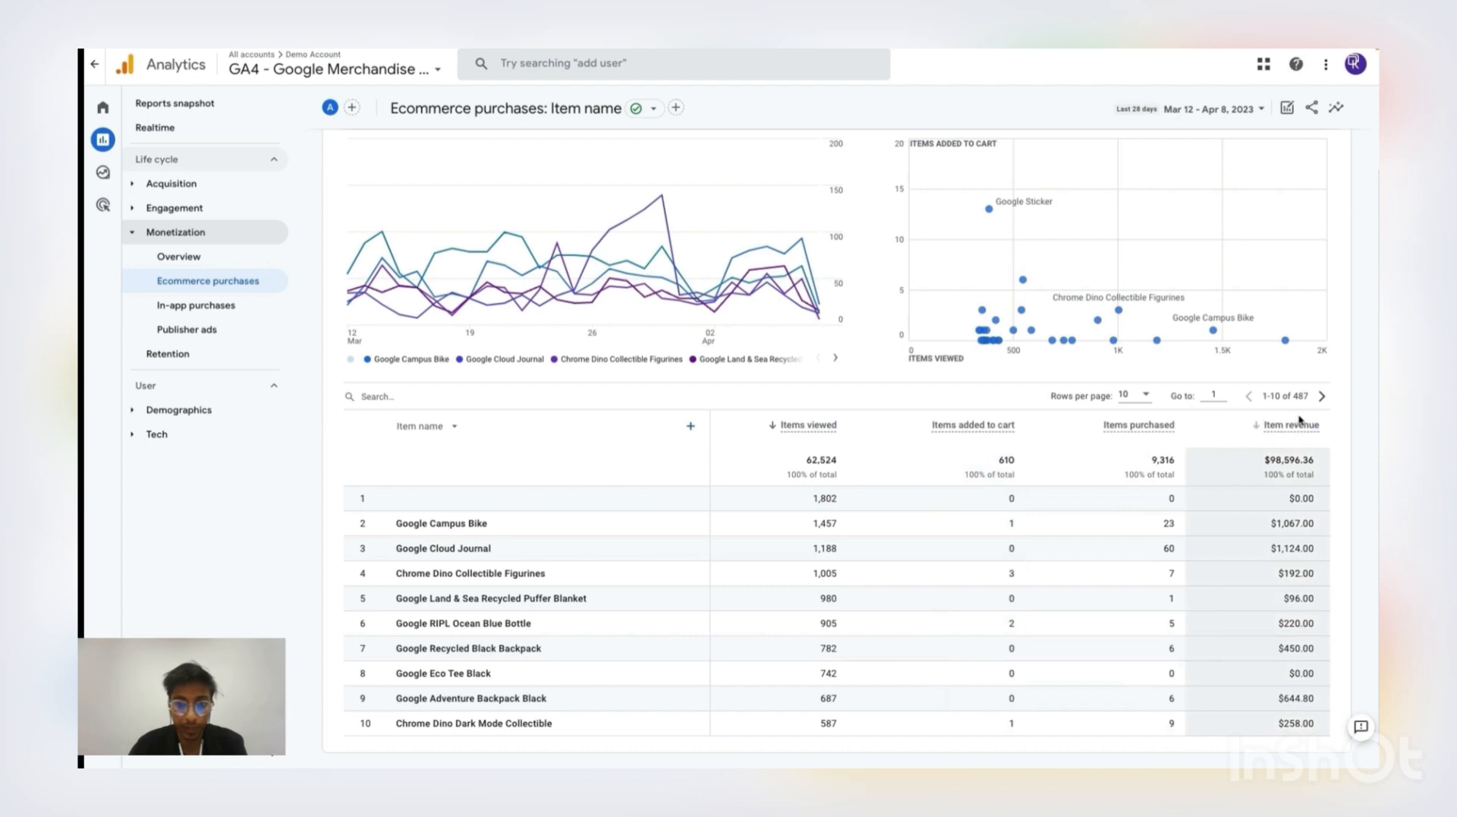
Examine the purchases table's options for rows per page, search, primary item dimension and secondary dimension
left_click(1143, 397)
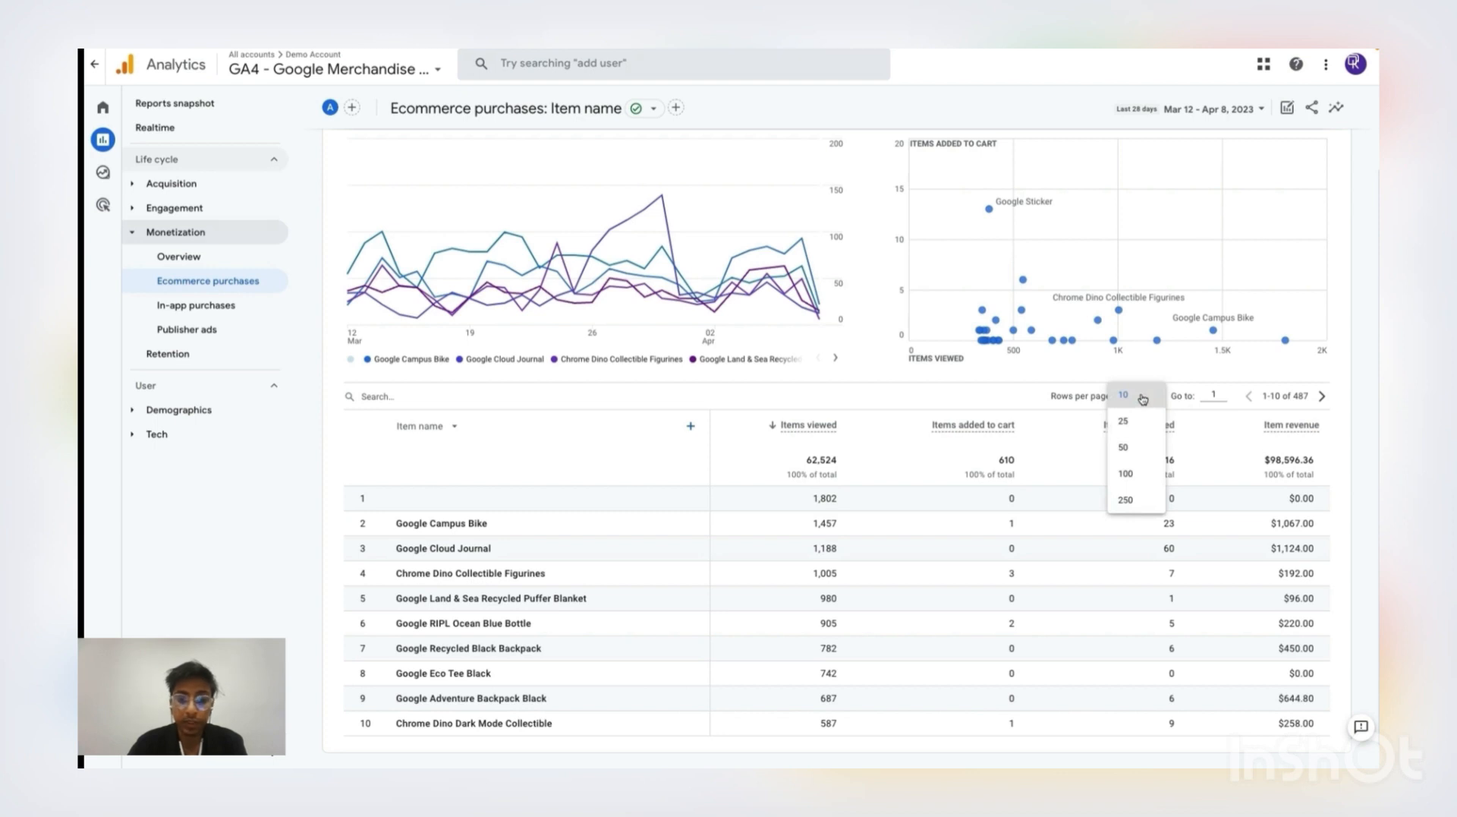
left_click(473, 391)
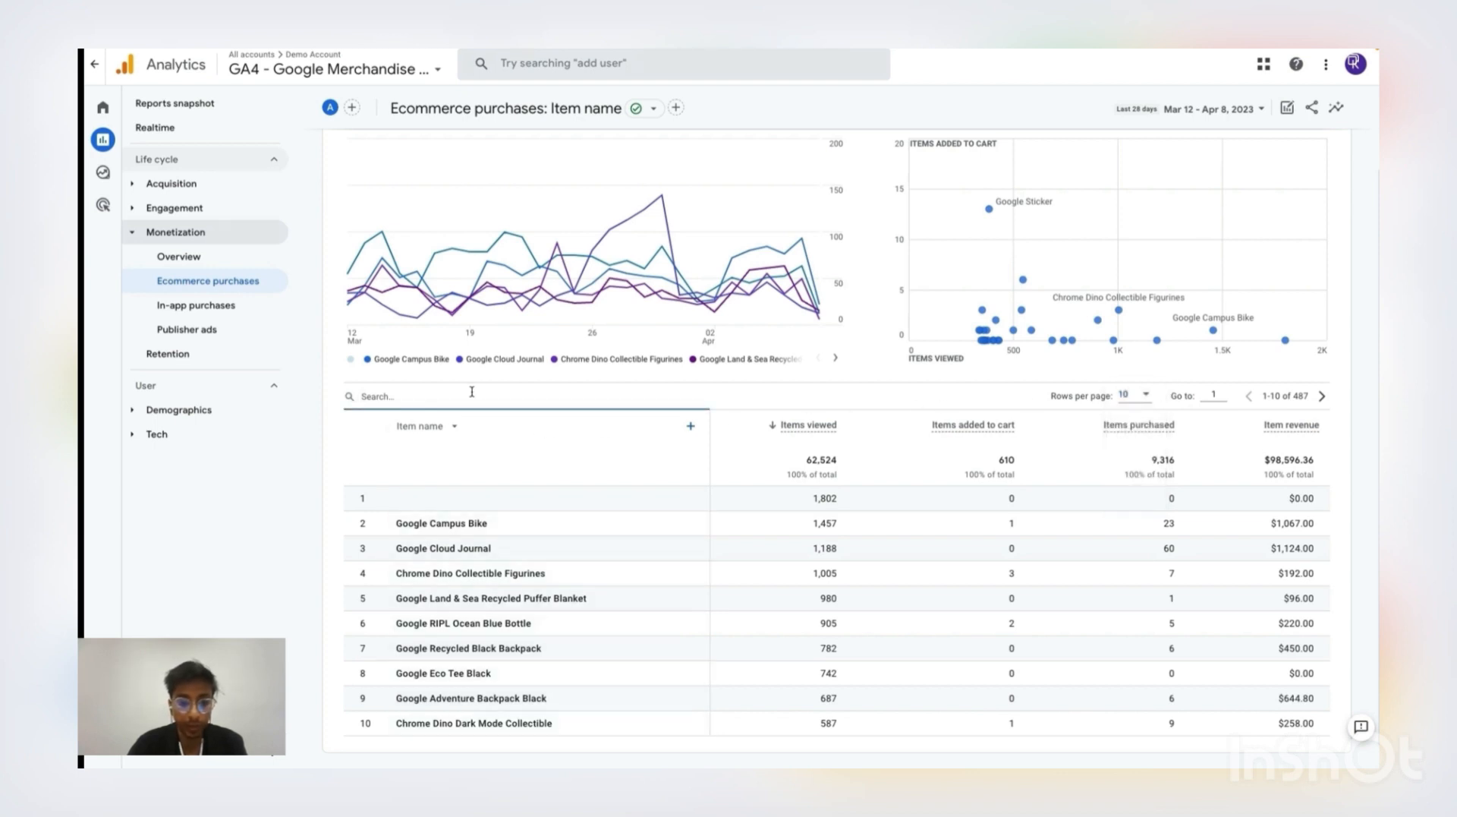
left_click(452, 430)
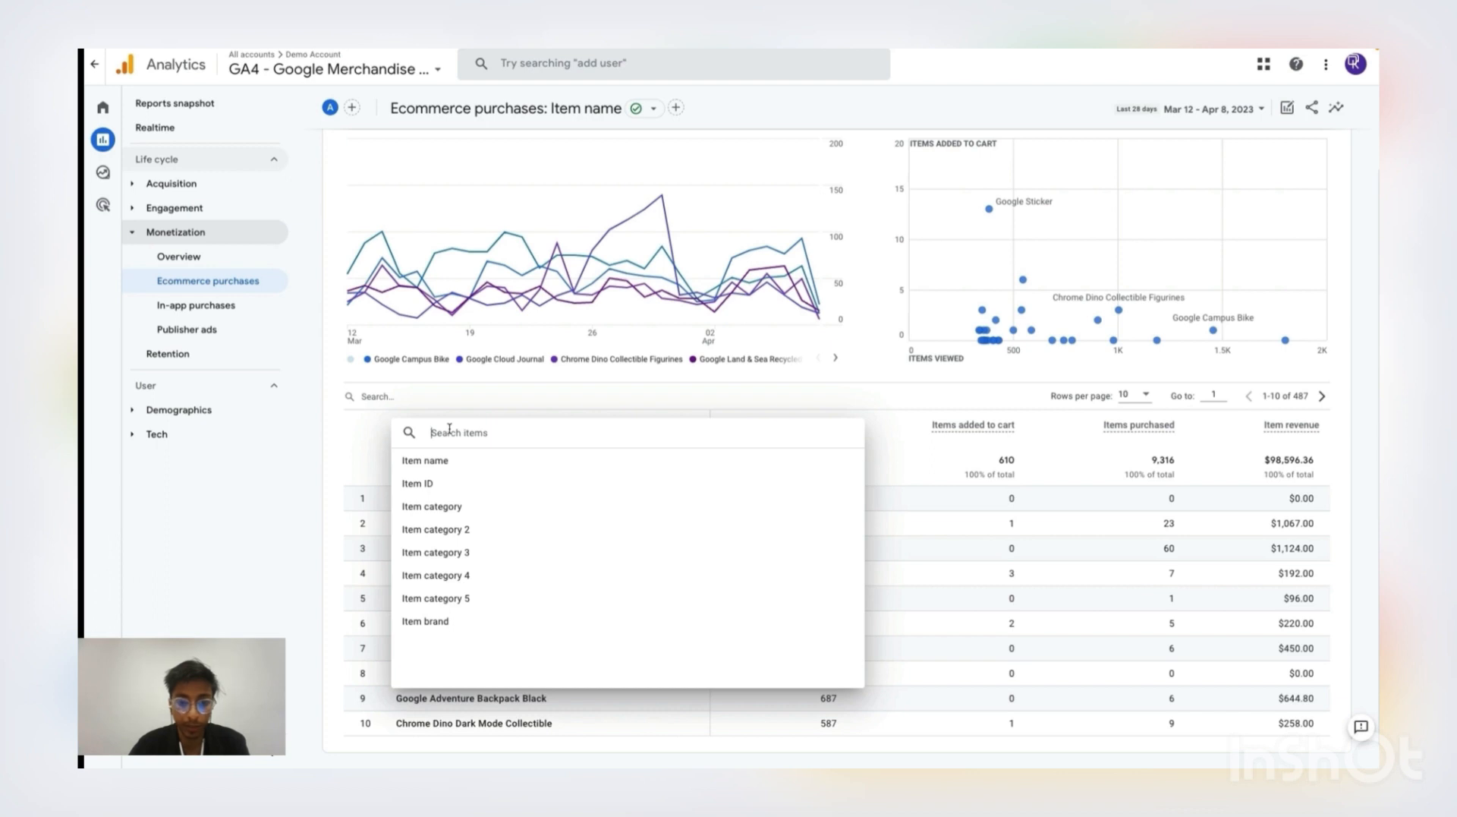
left_click(455, 508)
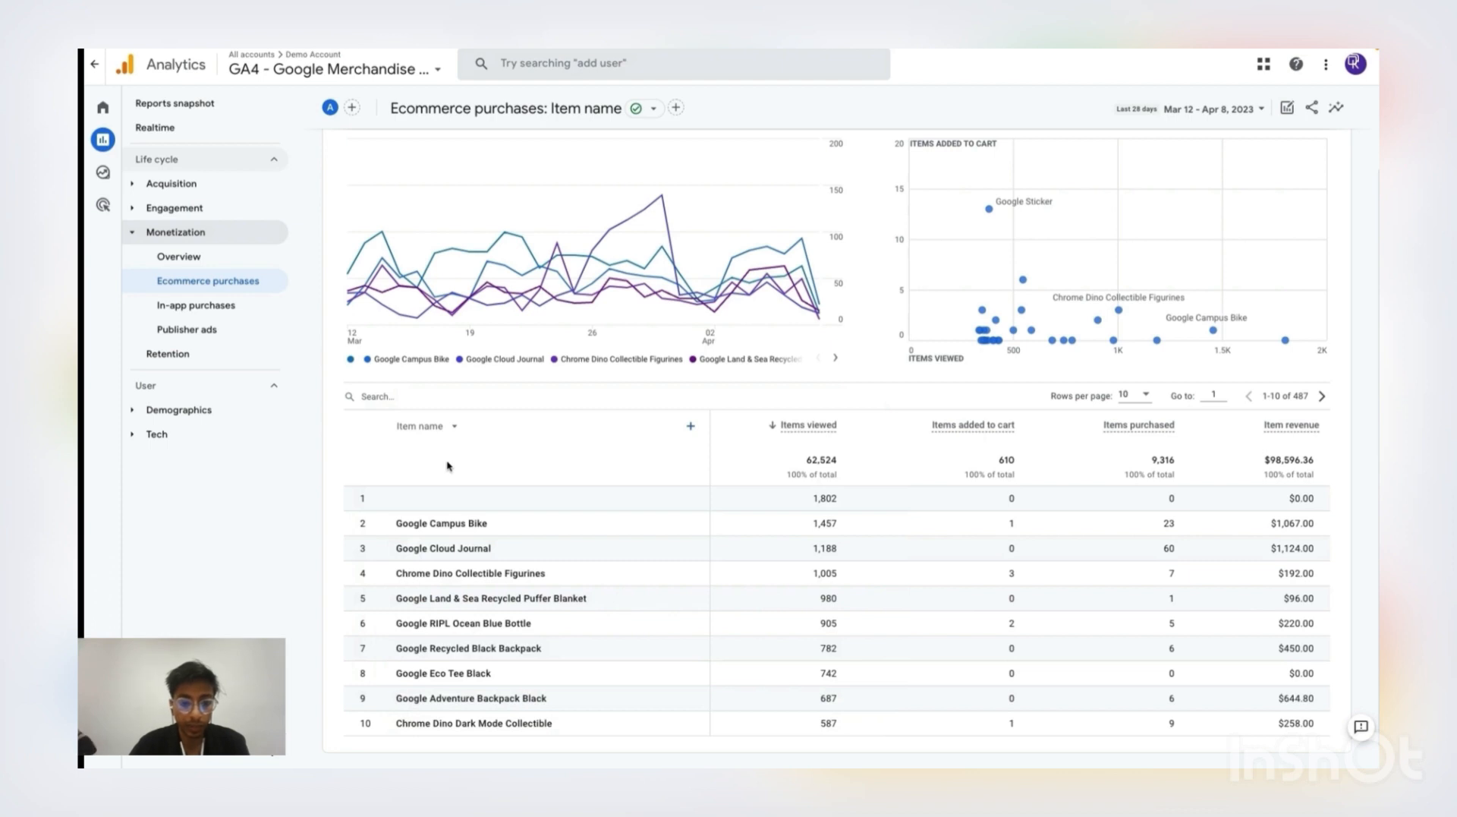
left_click(690, 430)
scroll(774, 469, "down", 1)
scroll(775, 470, "up", 2)
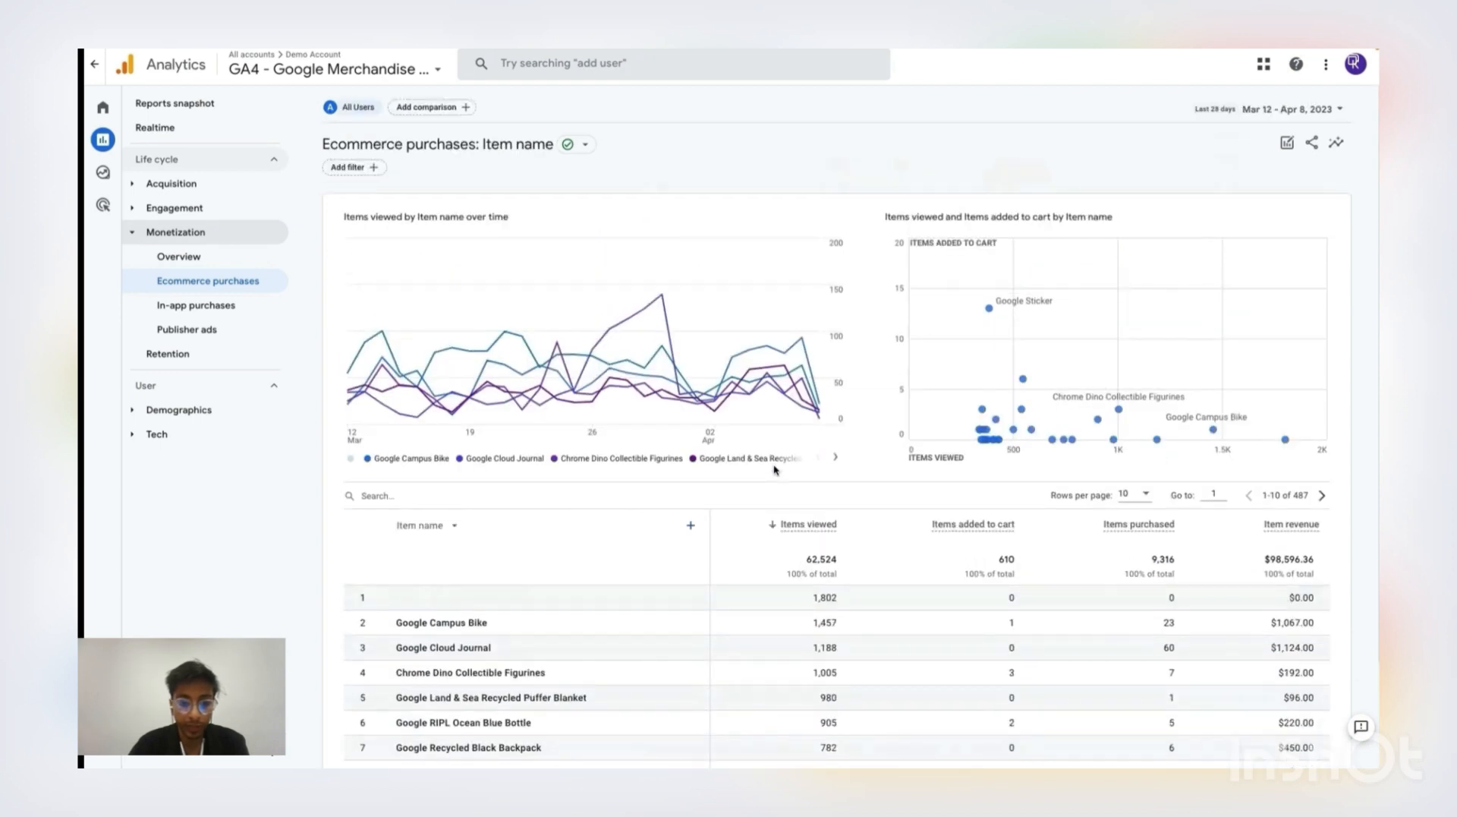
mouse_move(647, 423)
Filter the Ecommerce purchases report to include only the Device category mobile
left_click(355, 168)
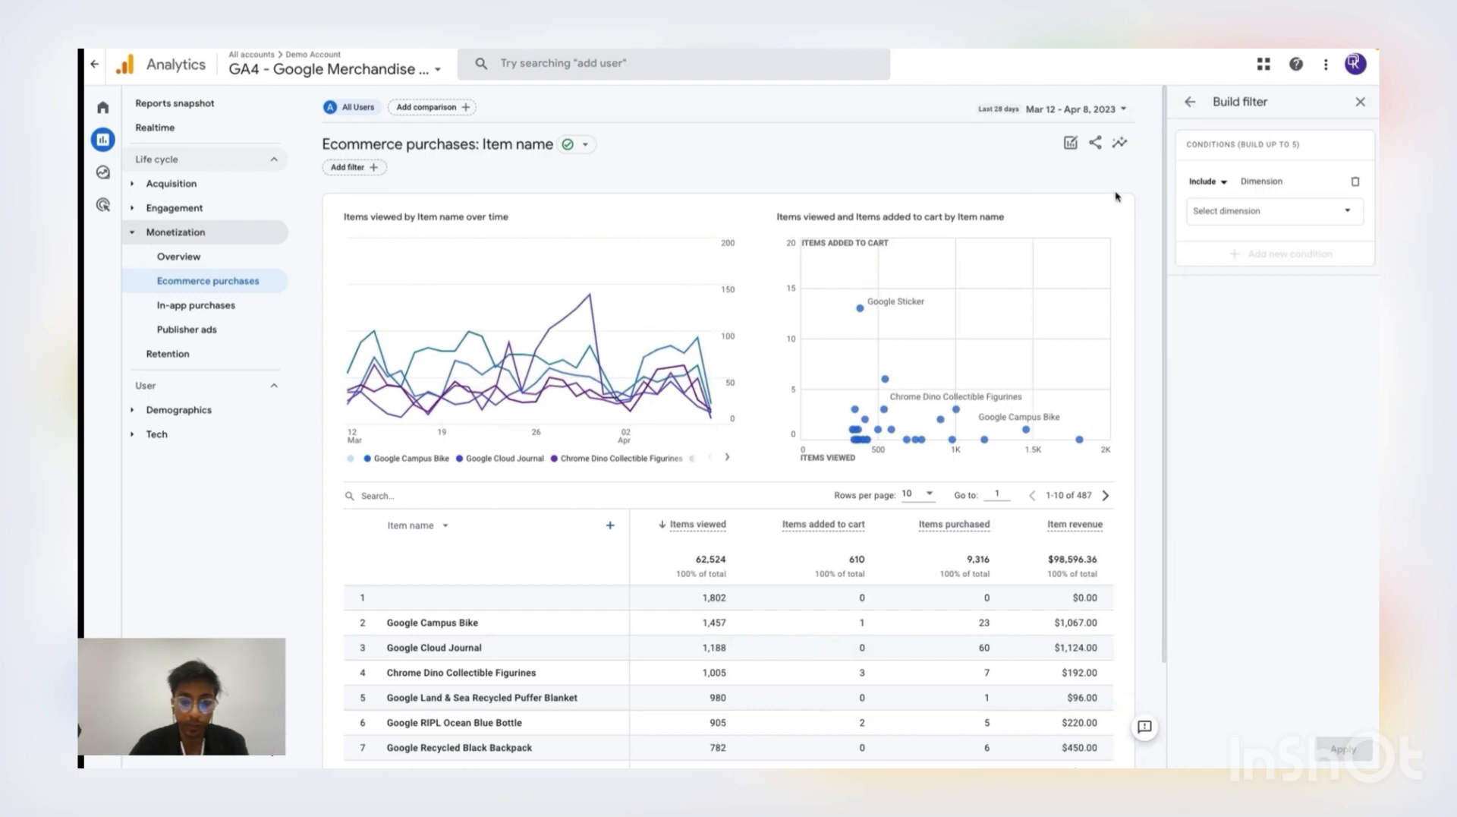
left_click(1251, 216)
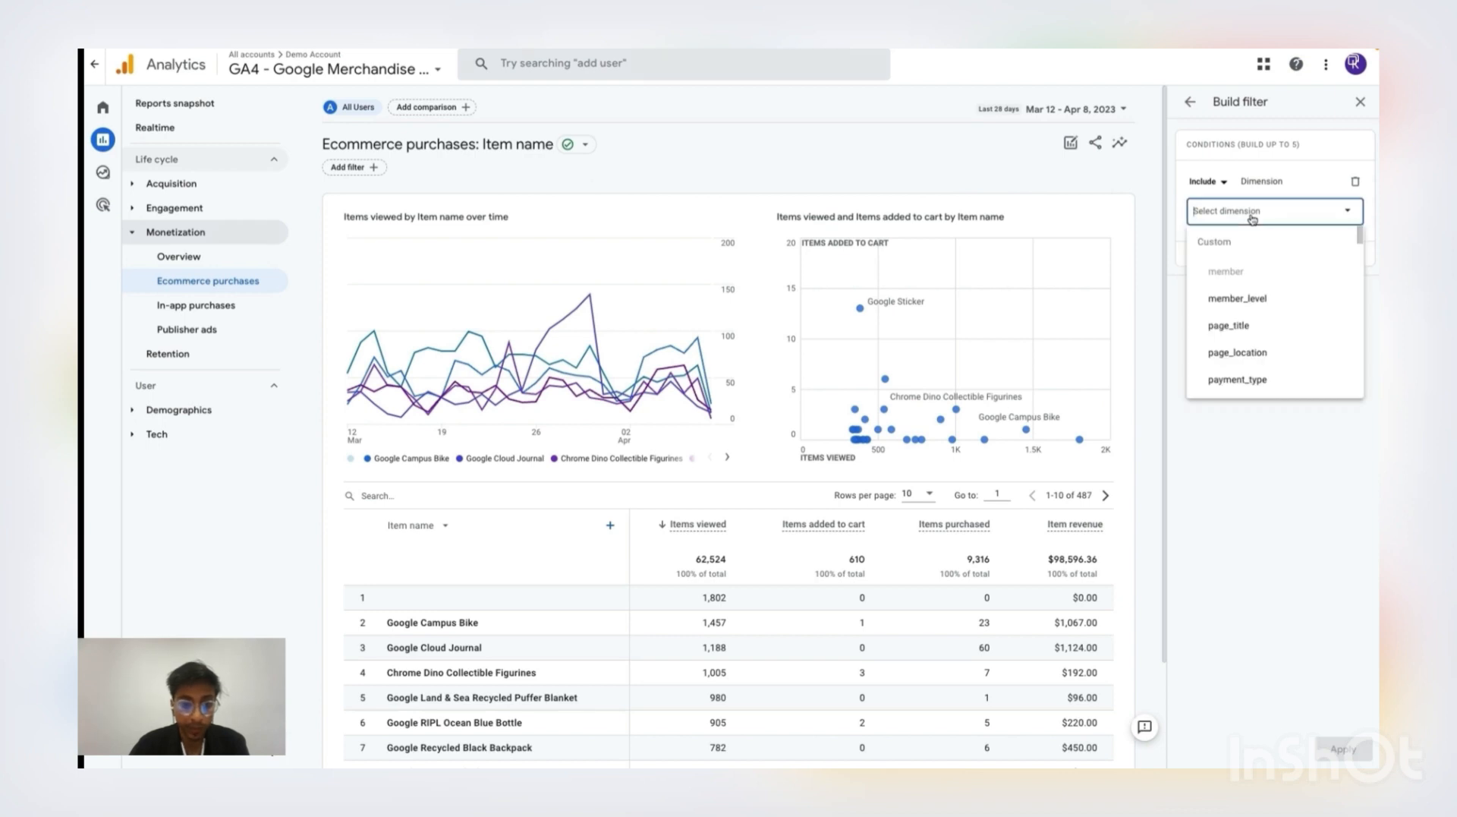
type("device")
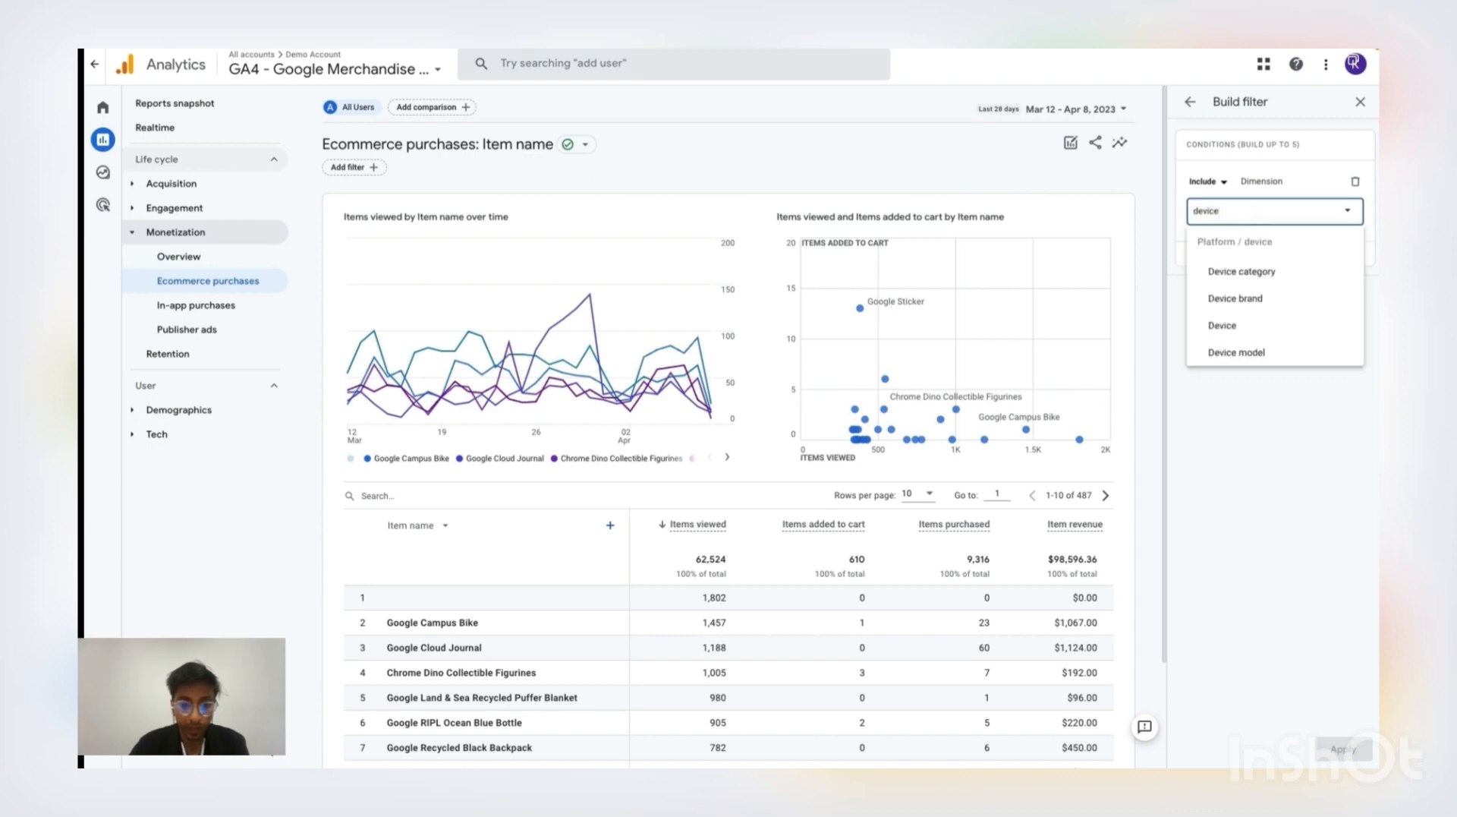
left_click(1274, 271)
left_click(1273, 271)
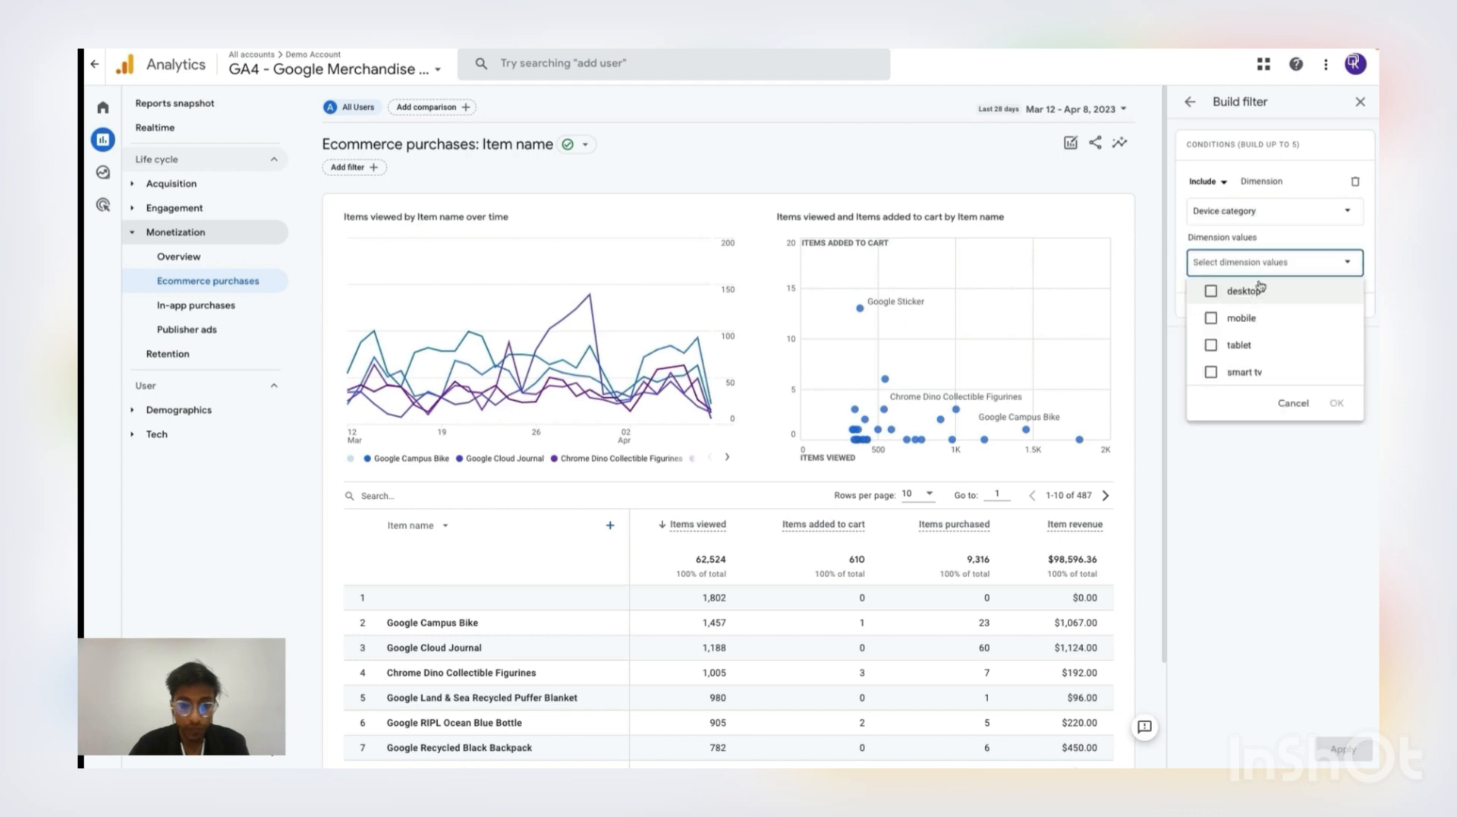
left_click(1212, 318)
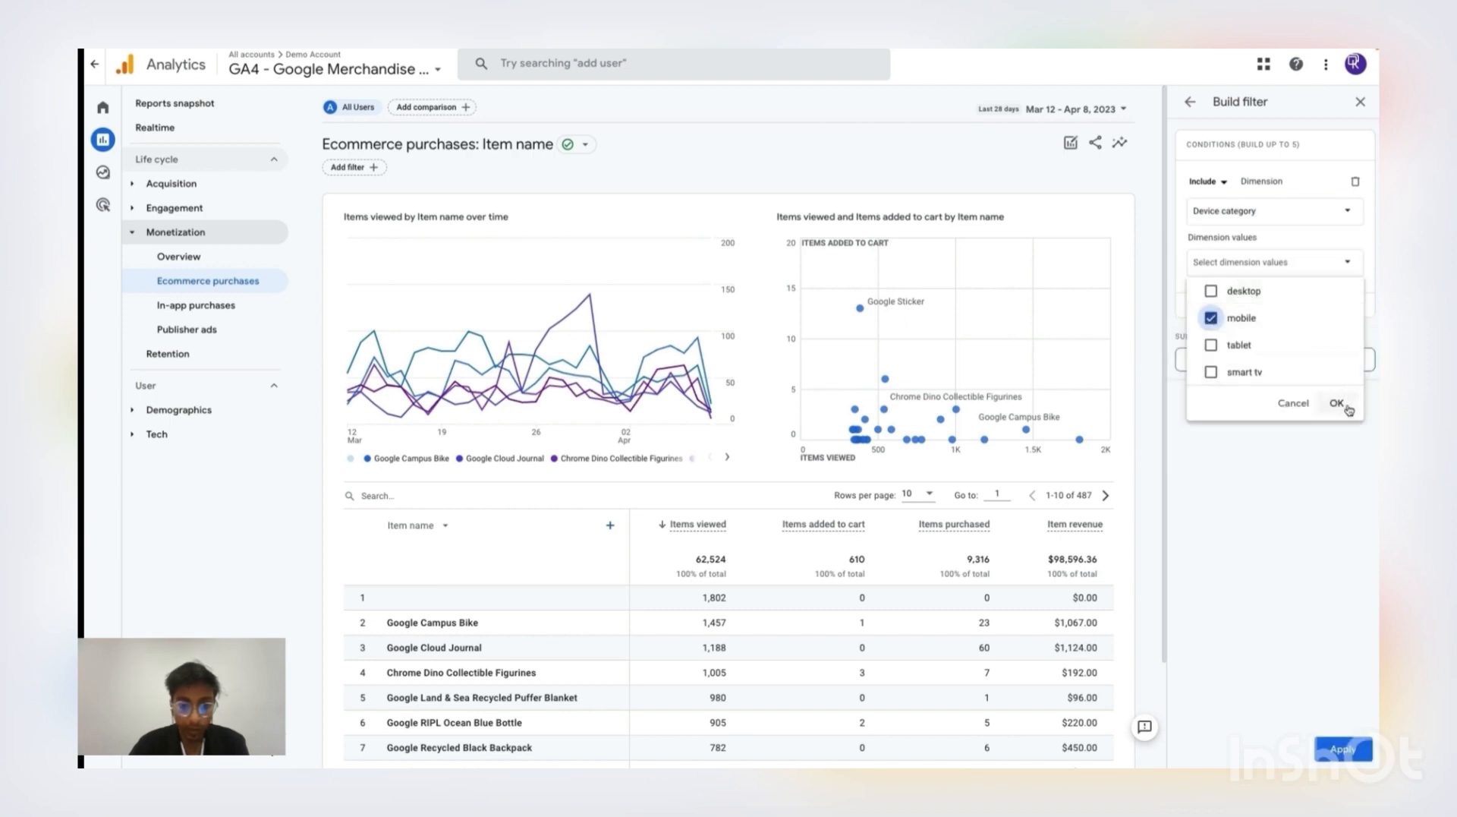
left_click(1348, 407)
left_click(1359, 748)
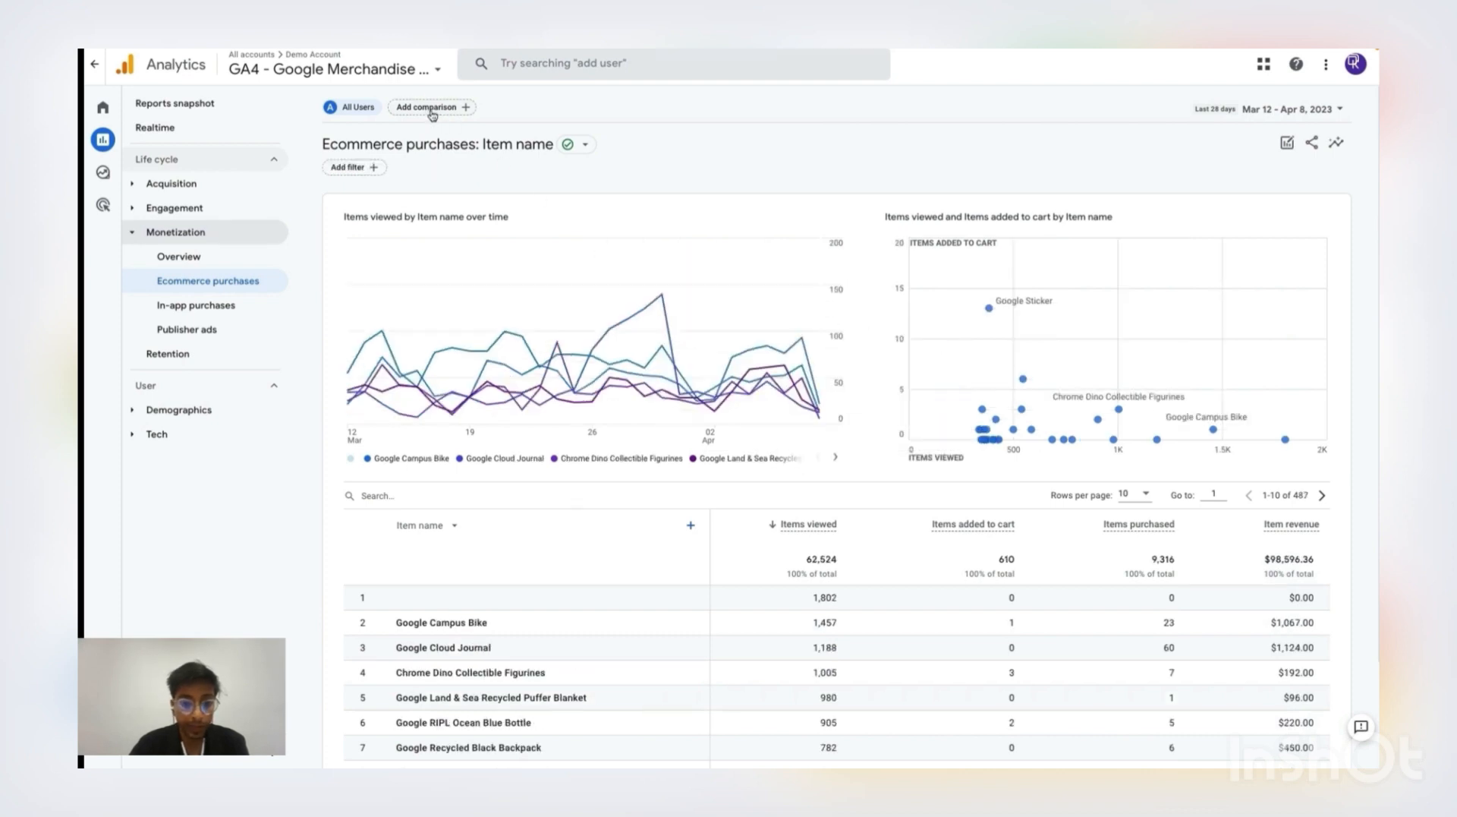
Add a comparison to the report that includes Device category mobile
left_click(432, 110)
type("de")
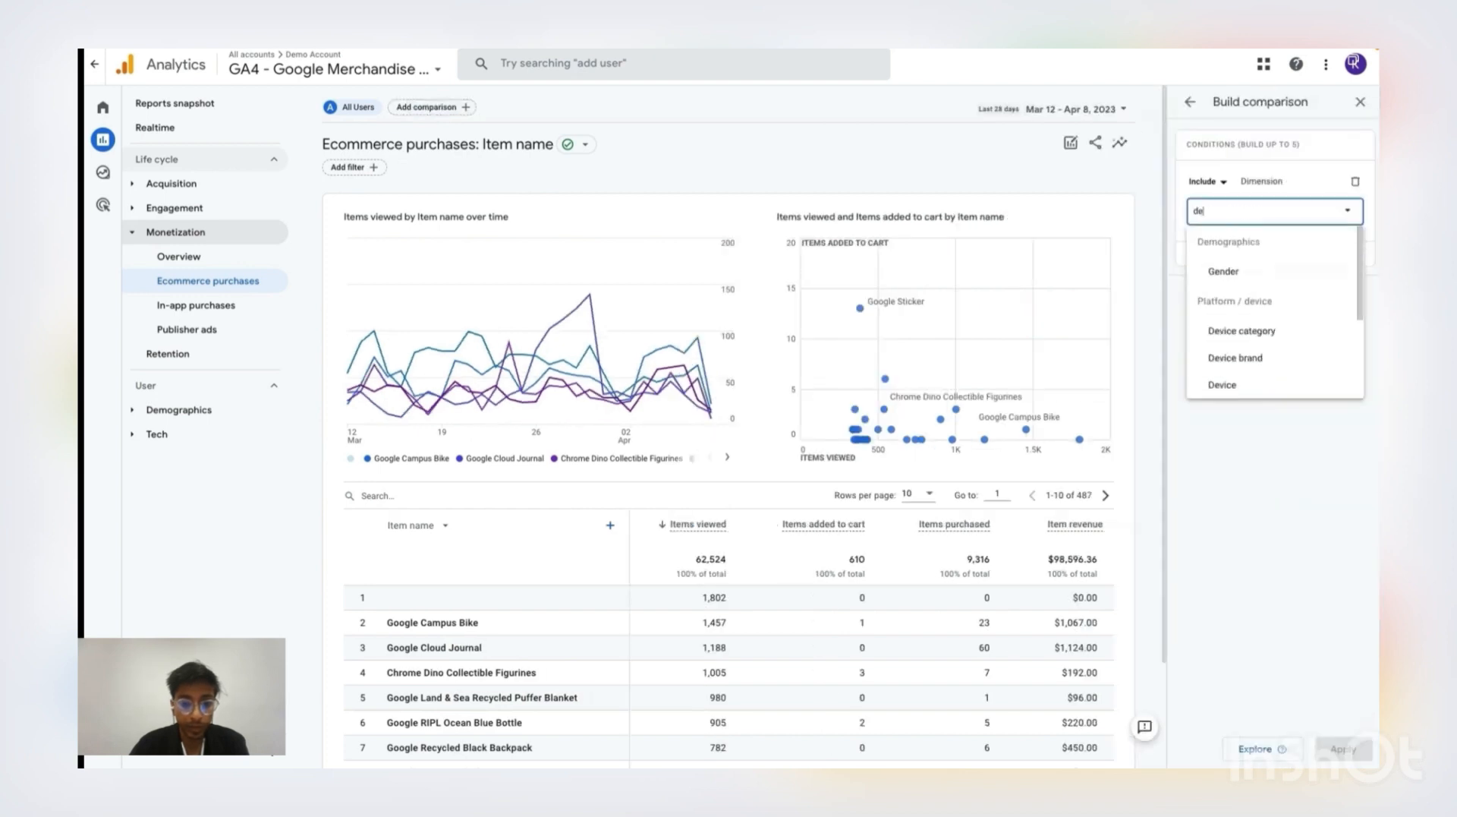
type("vic")
left_click(1264, 277)
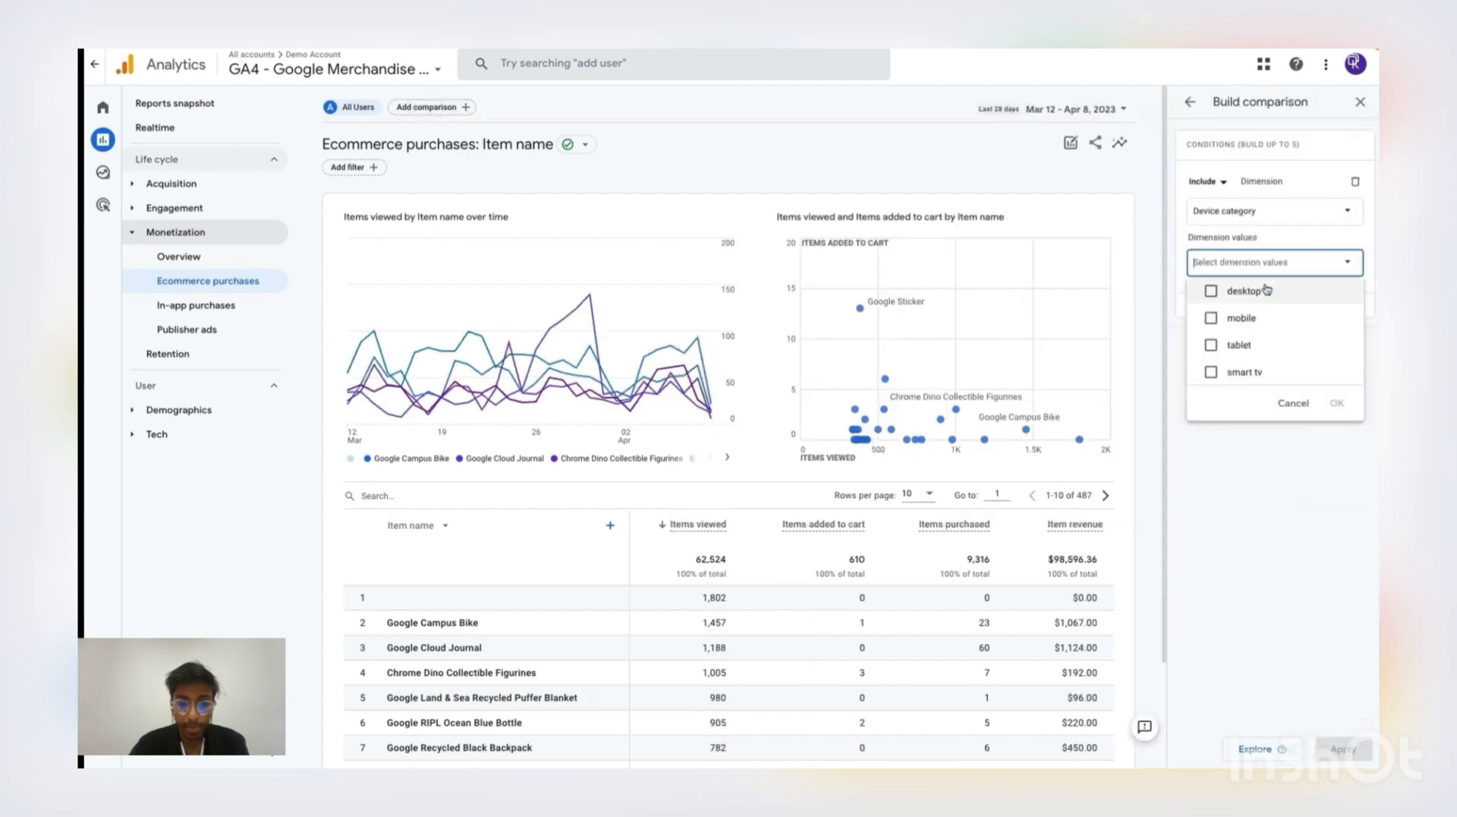
left_click(1212, 325)
left_click(1337, 403)
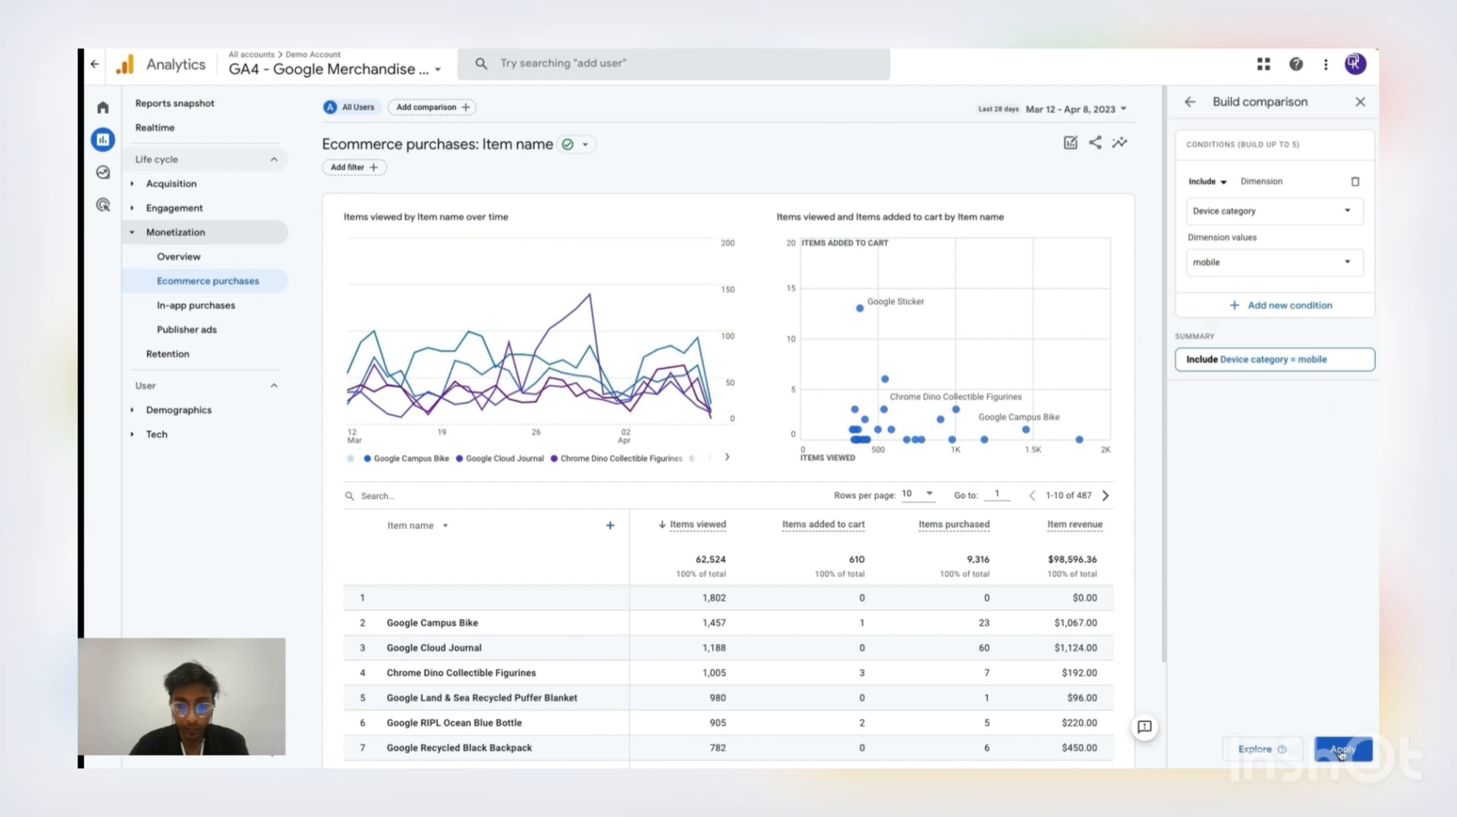
left_click(1342, 750)
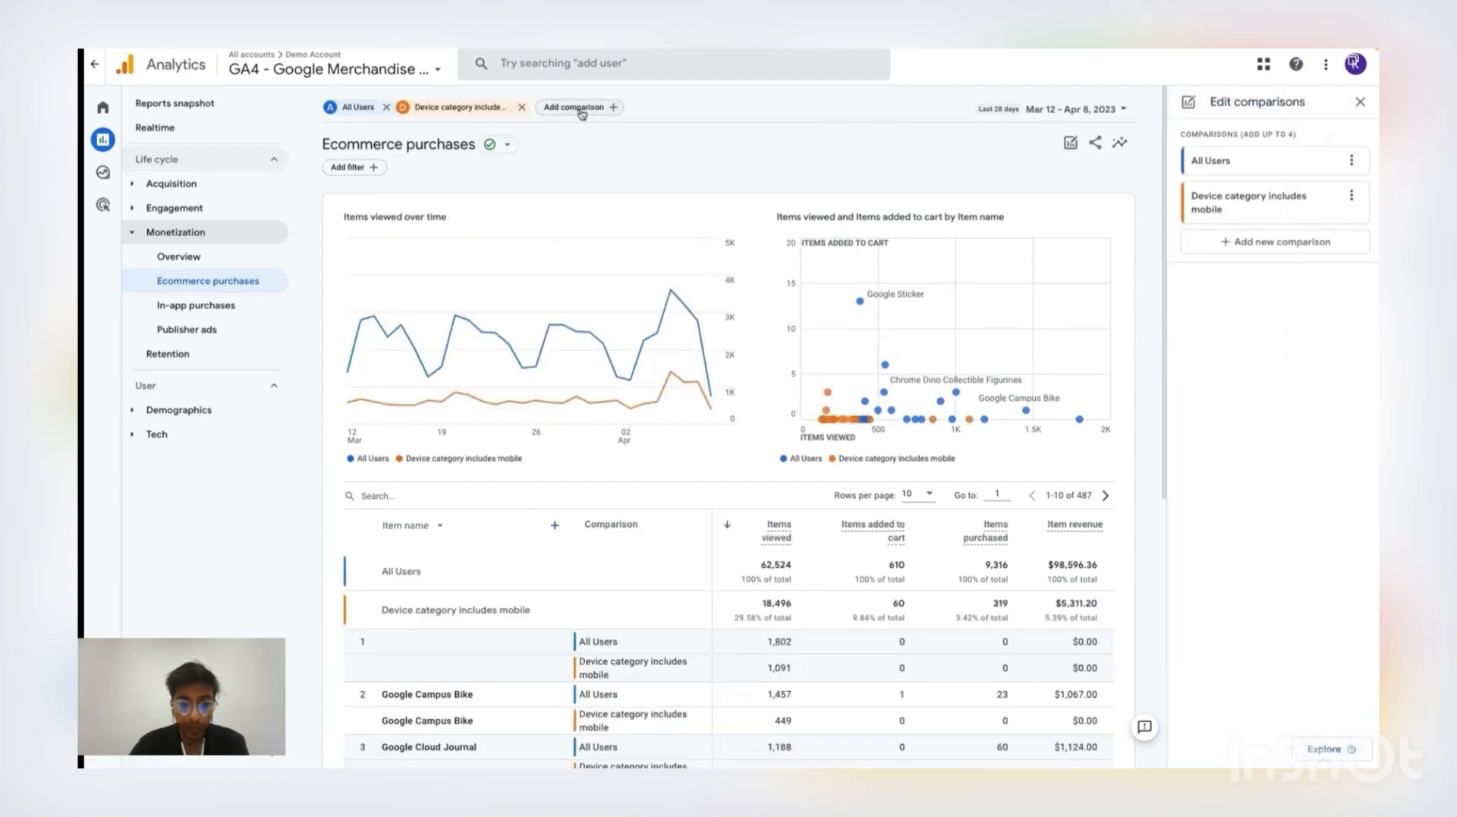
Add another comparison to the report that includes Device category desktop
left_click(582, 110)
left_click(1228, 212)
type("device")
left_click(1257, 272)
left_click(1257, 267)
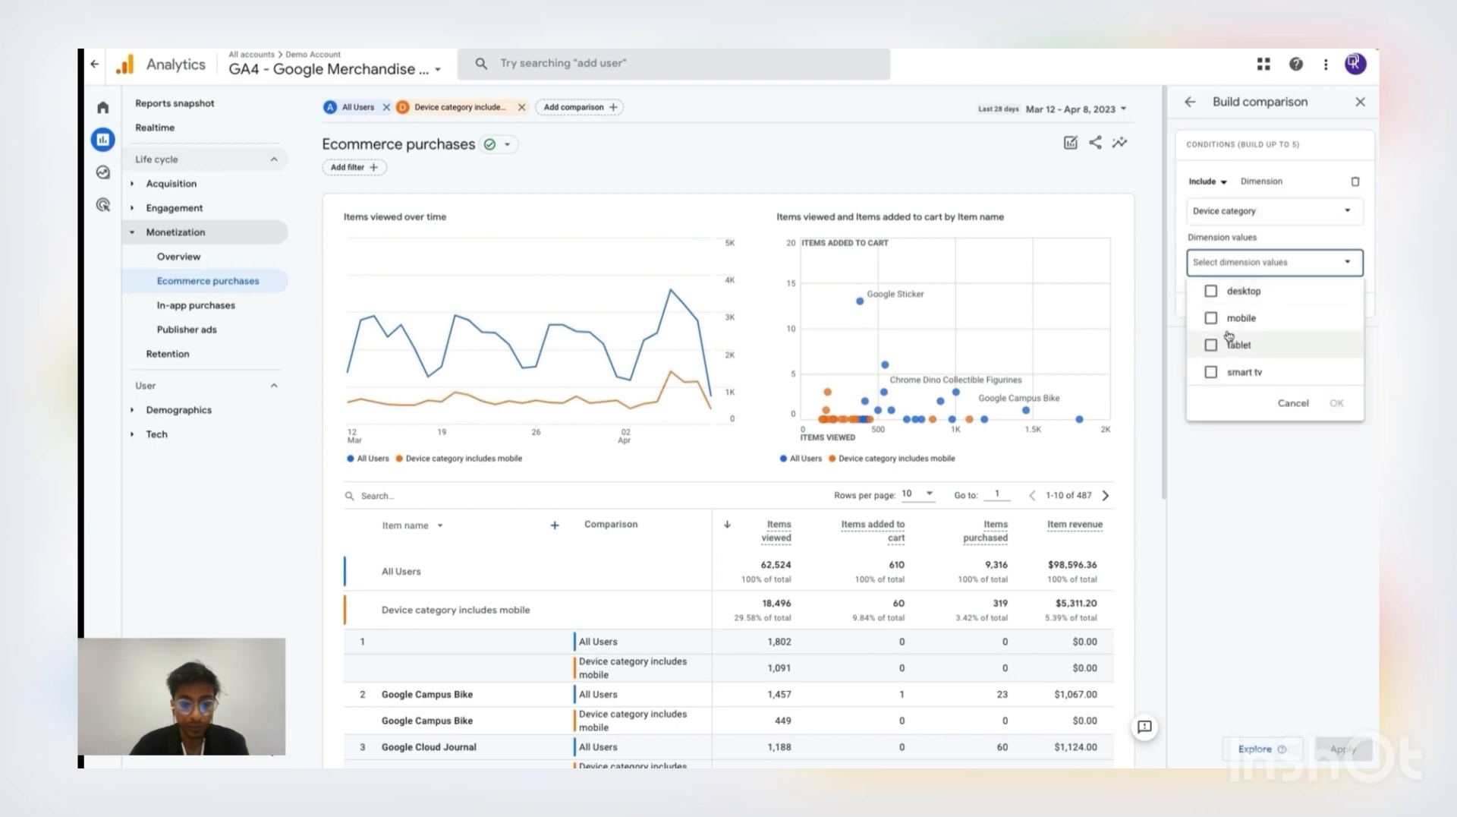
left_click(1212, 291)
left_click(1336, 403)
Remove the All Users comparison and review the mobile and desktop figures in the charts and item table
mouse_move(417, 276)
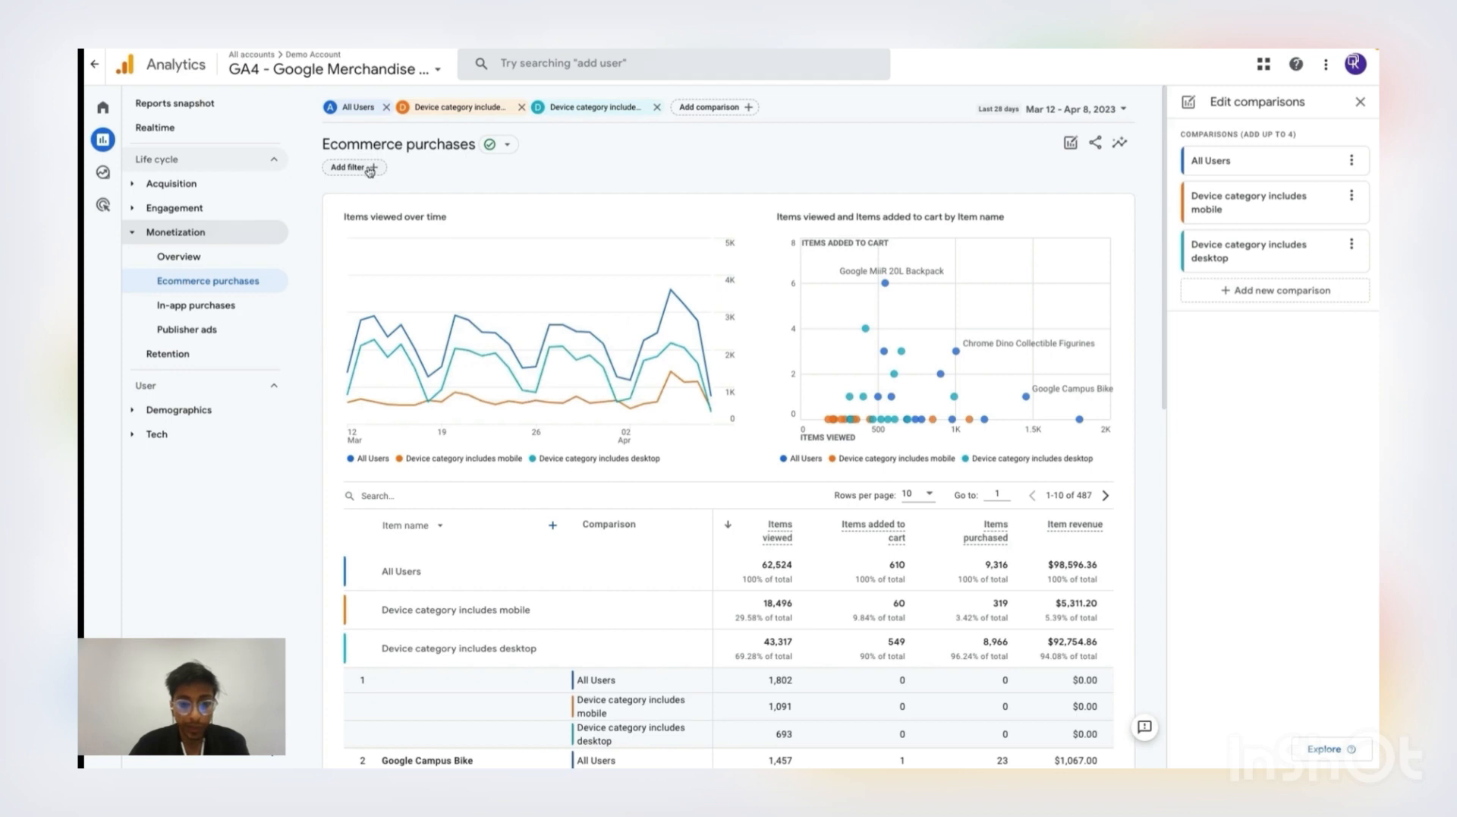
left_click(386, 107)
scroll(726, 542, "down", 1)
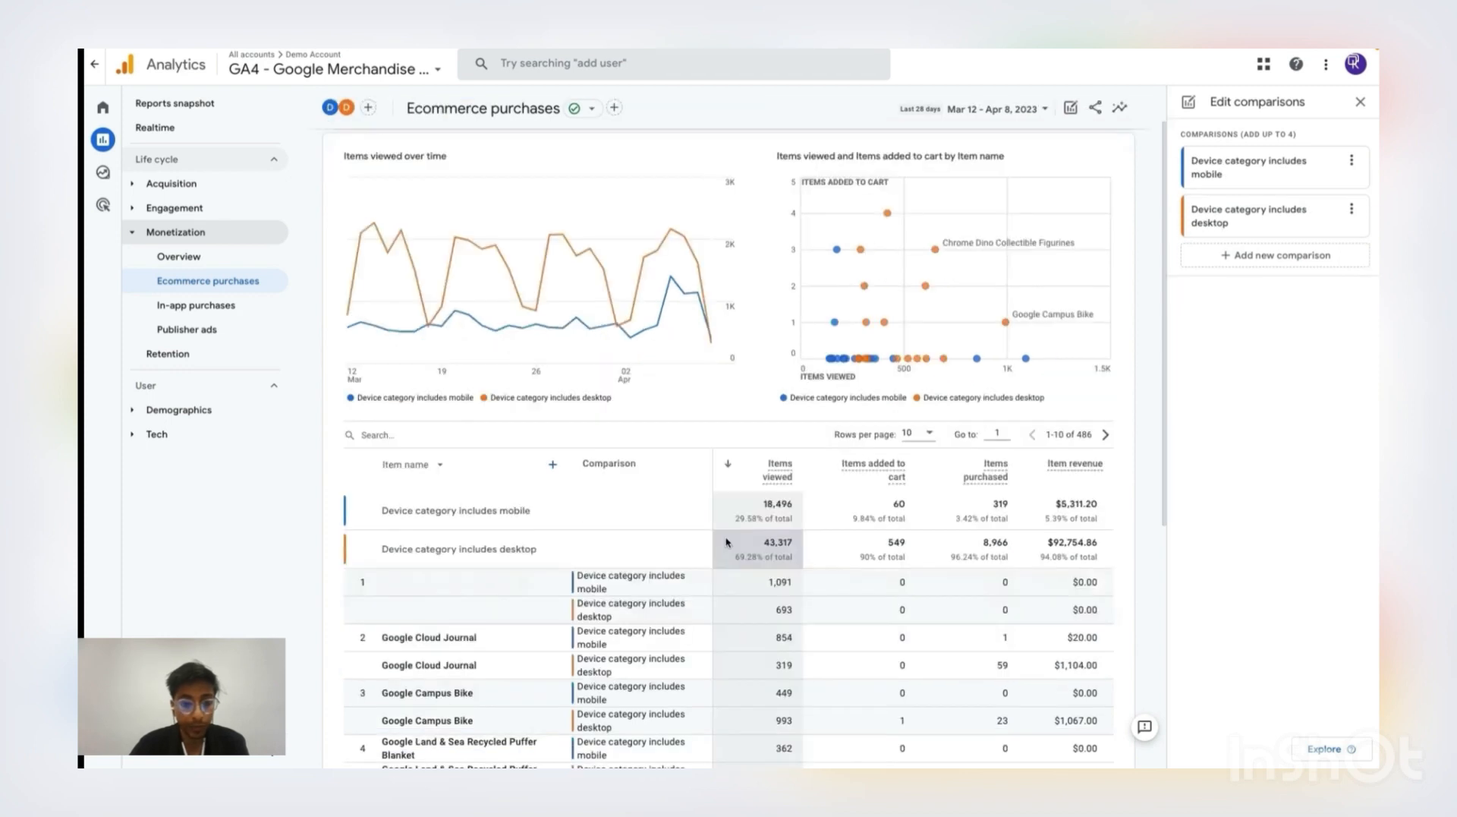
scroll(727, 542, "down", 1)
scroll(685, 480, "up", 2)
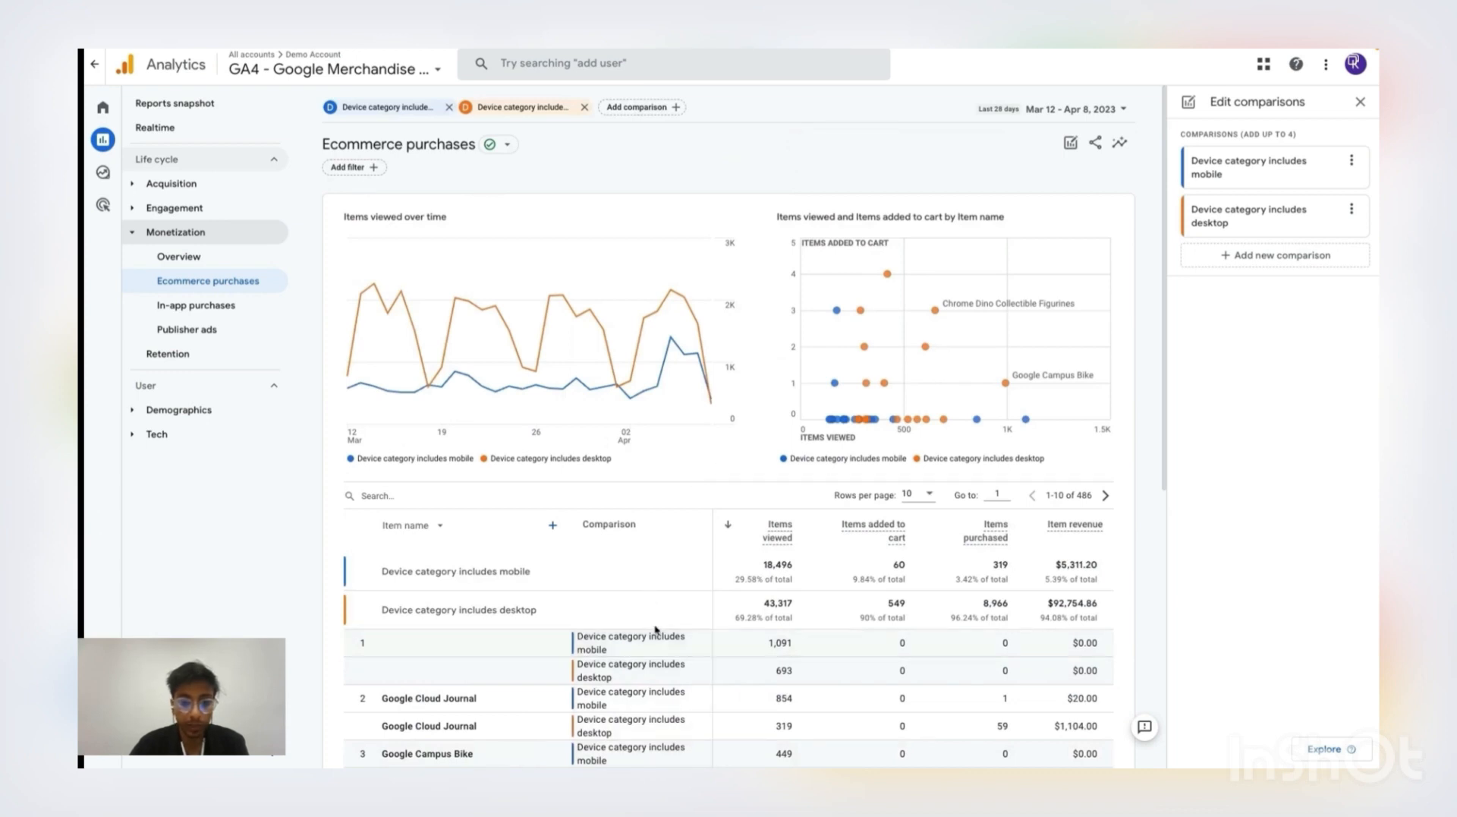
scroll(656, 629, "down", 1)
scroll(657, 628, "up", 1)
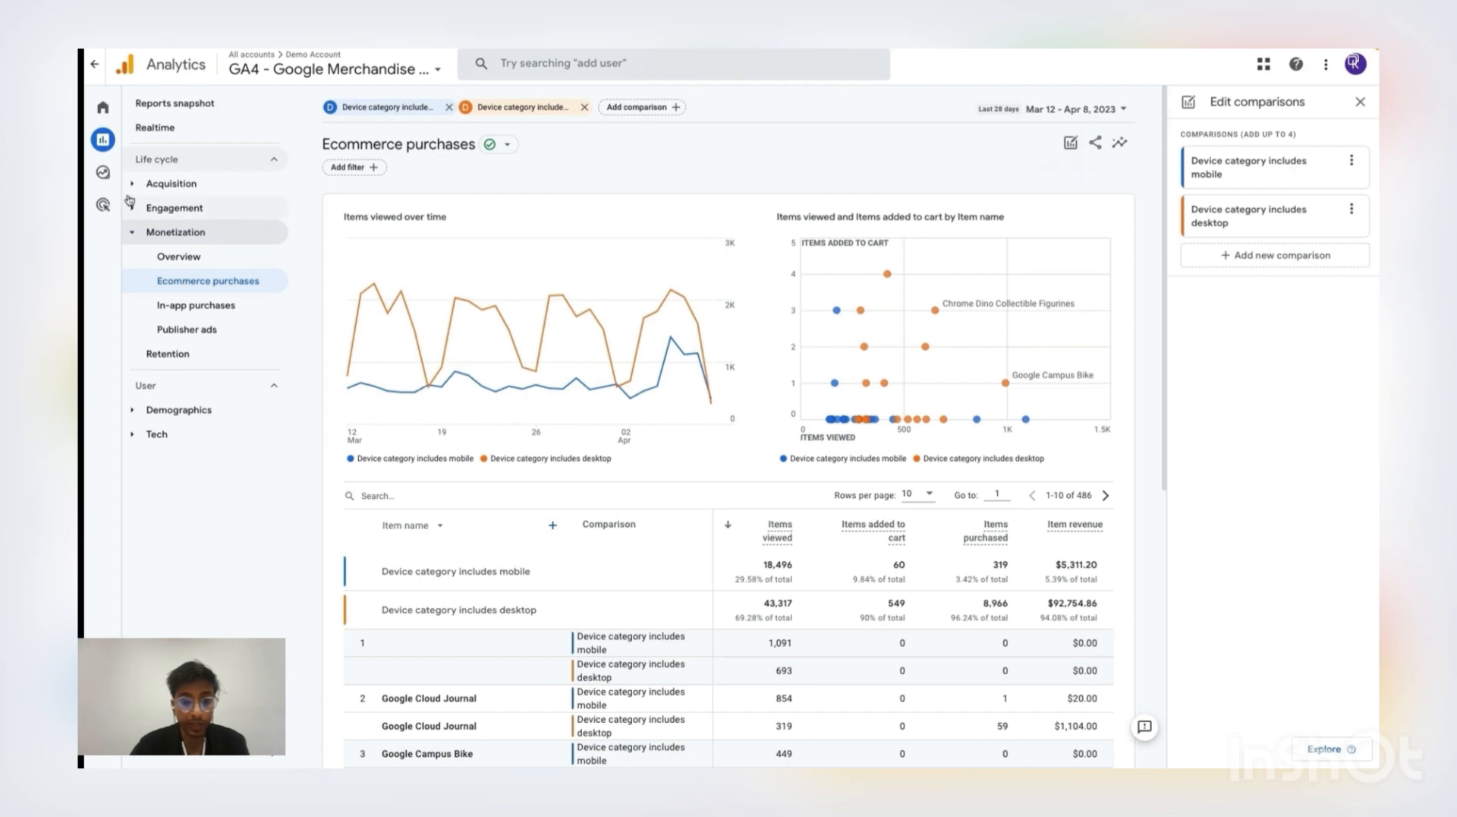
Create a blank free-form exploration and import the Item name dimension into it
left_click(105, 178)
left_click(454, 233)
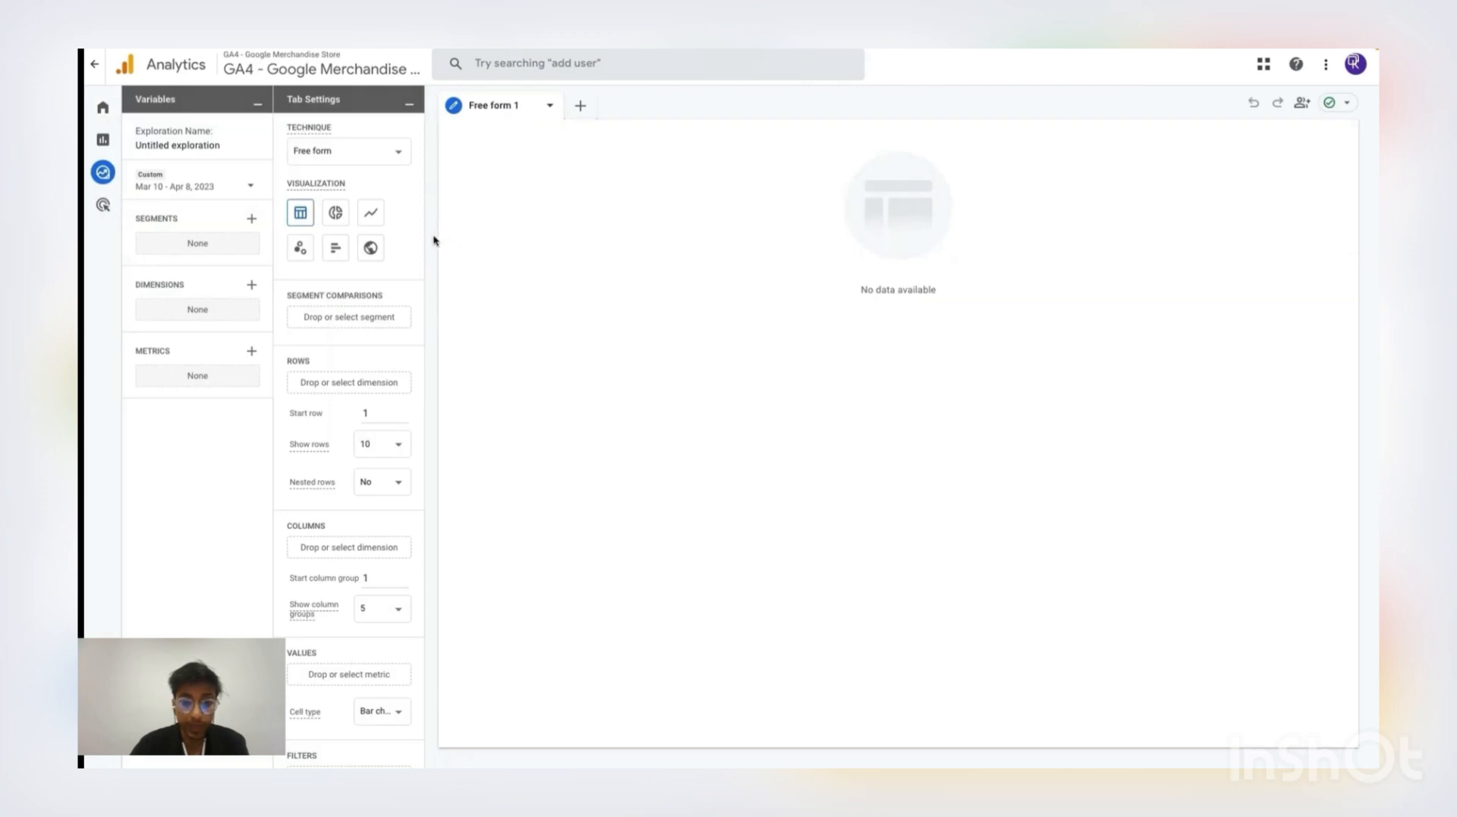
left_click(253, 287)
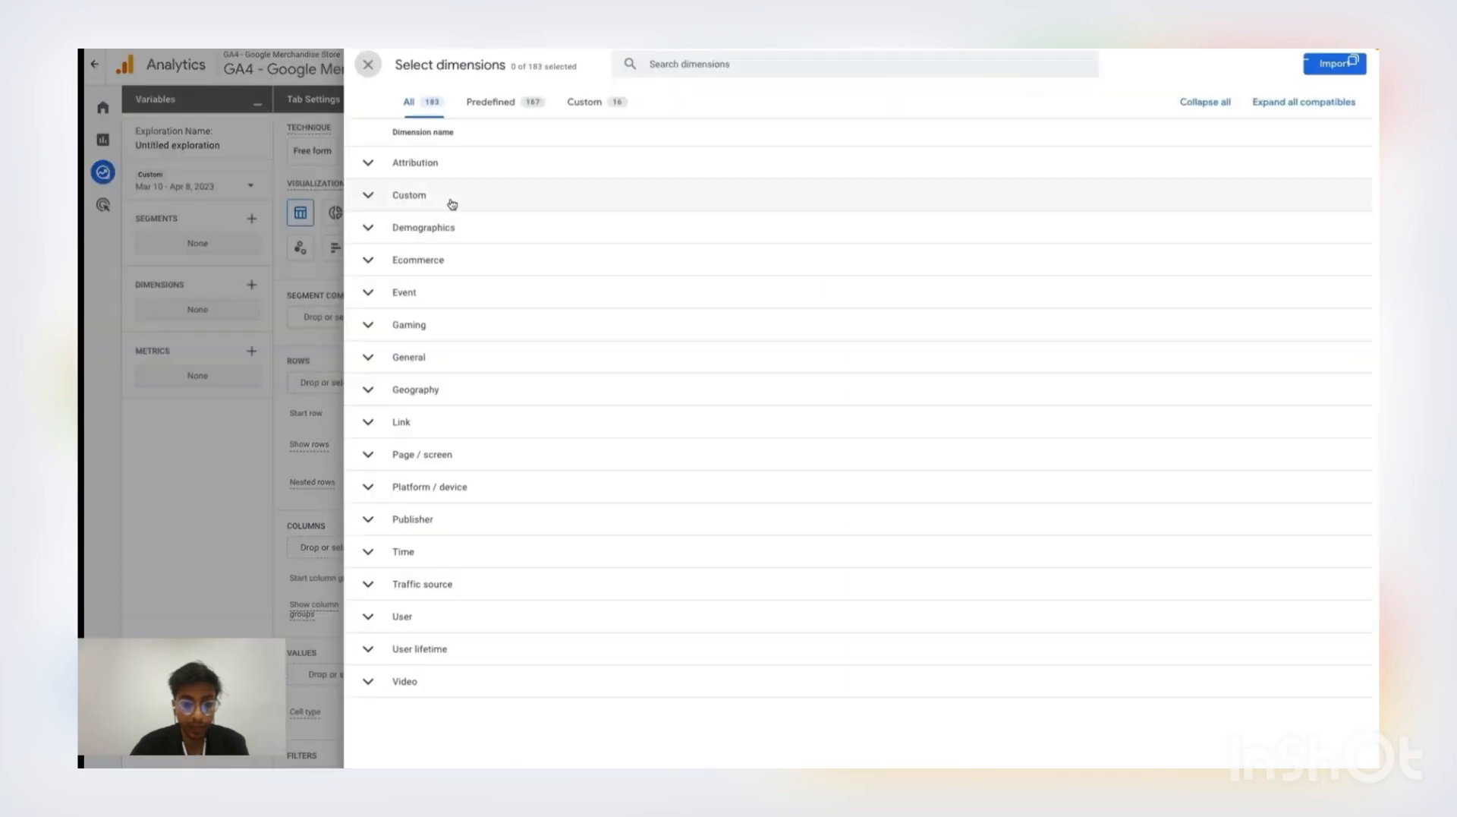
left_click(706, 71)
type("item name")
left_click(368, 253)
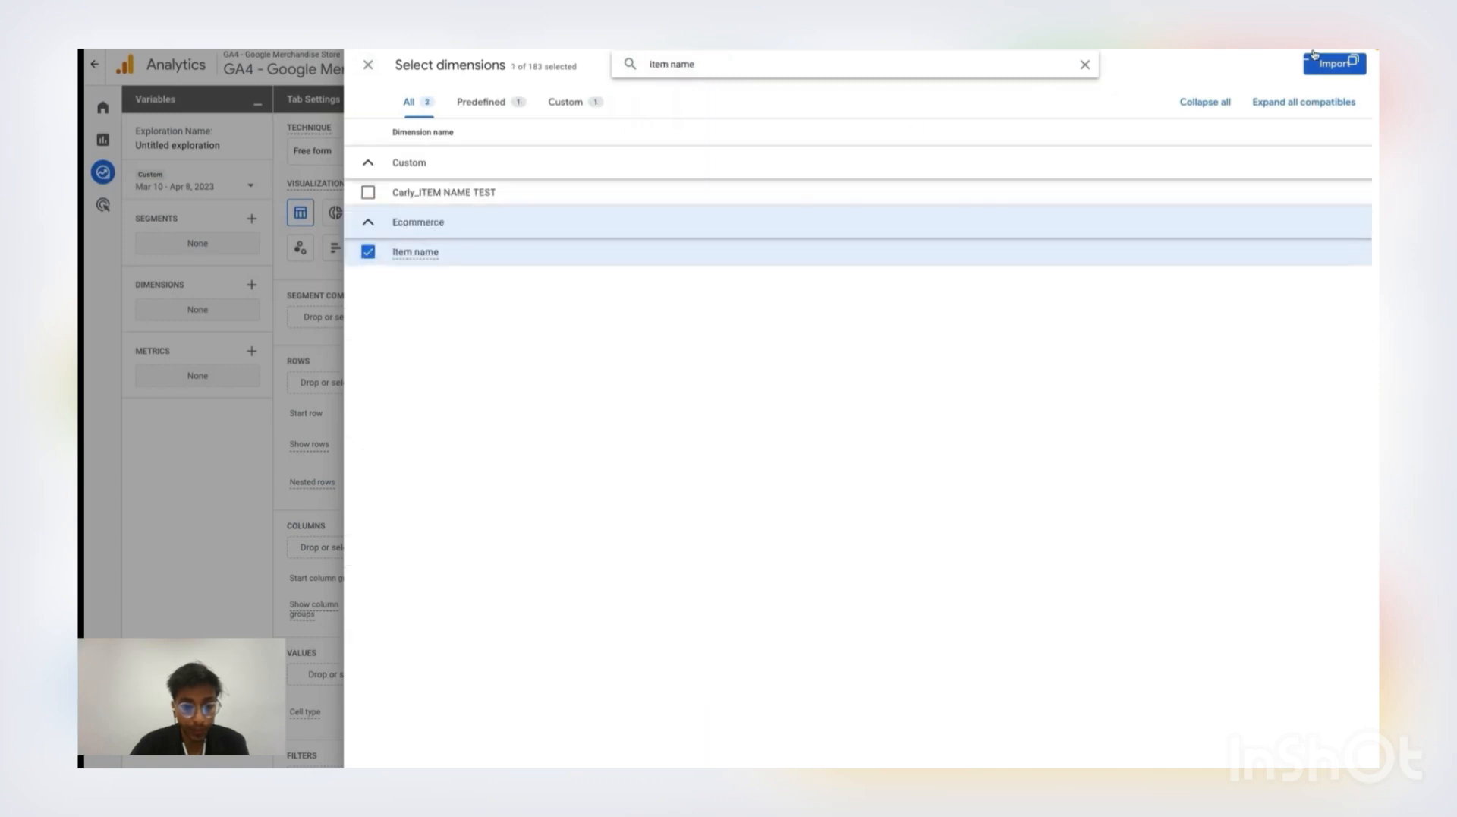
left_click(1335, 64)
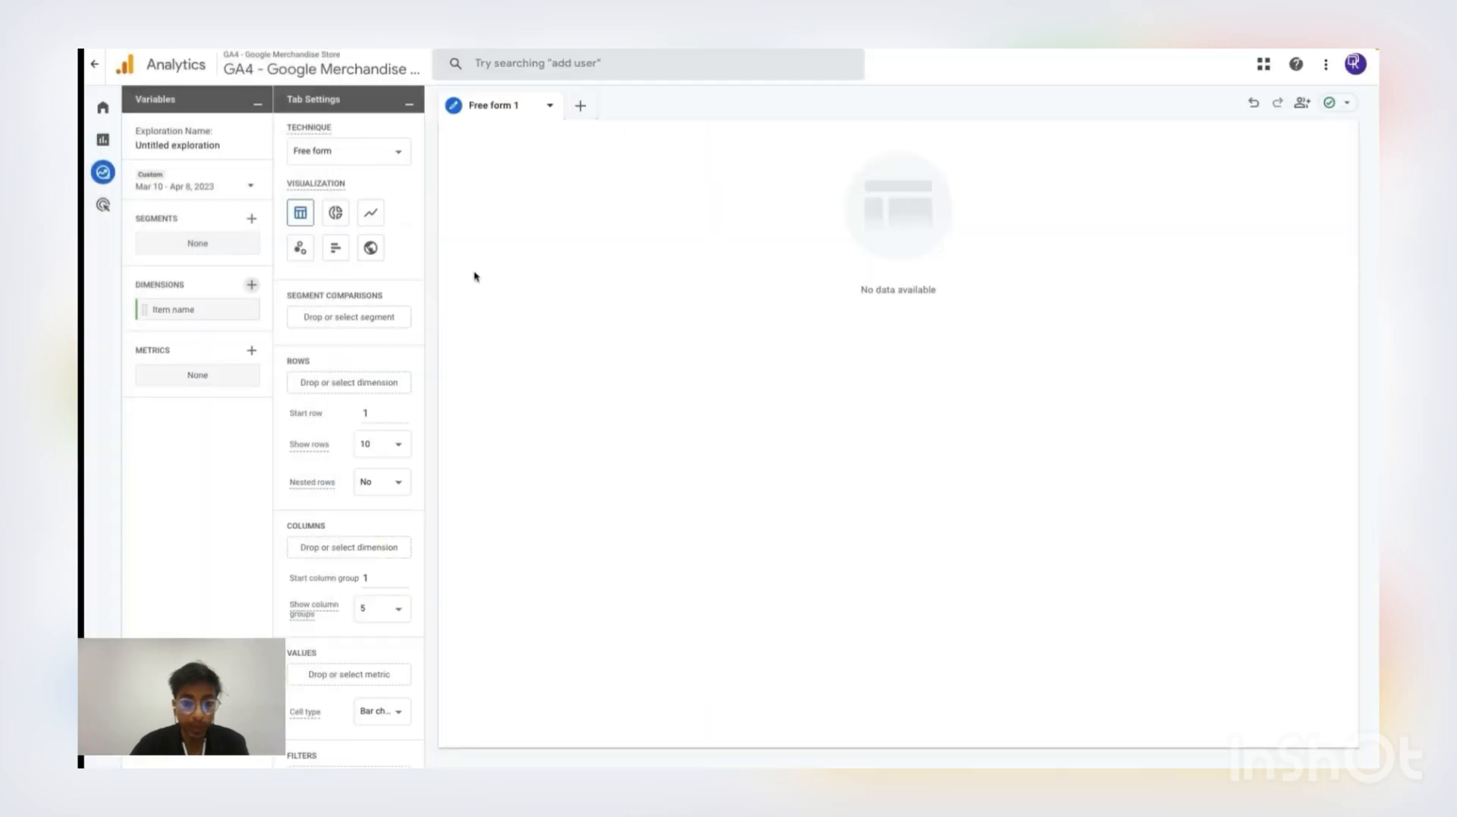
Import the metrics Items viewed, Items added to cart, Items checked out, Items purchased and Item revenue, and add Item name as the rows
left_click(252, 351)
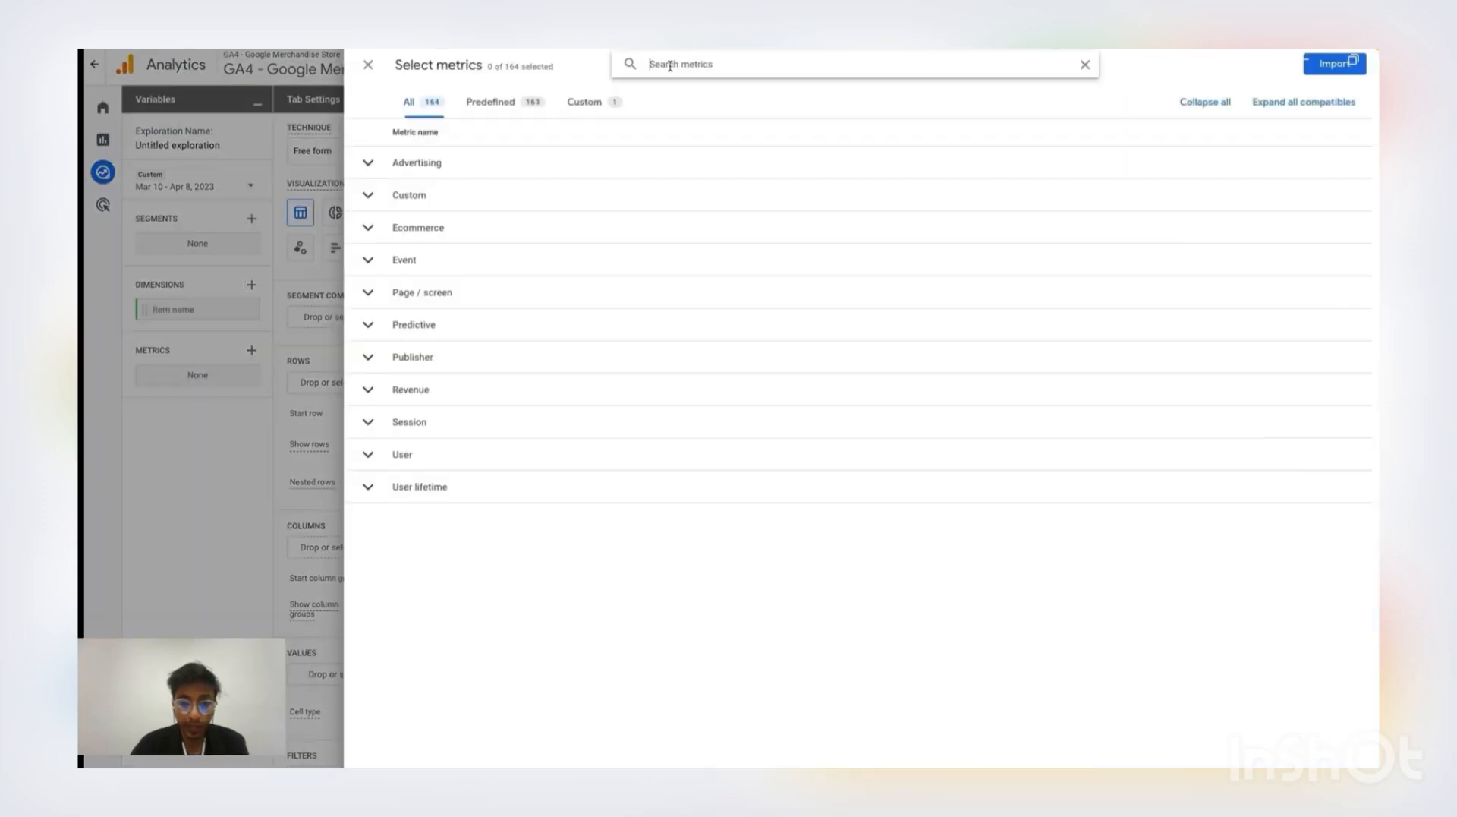
type("items")
left_click(368, 327)
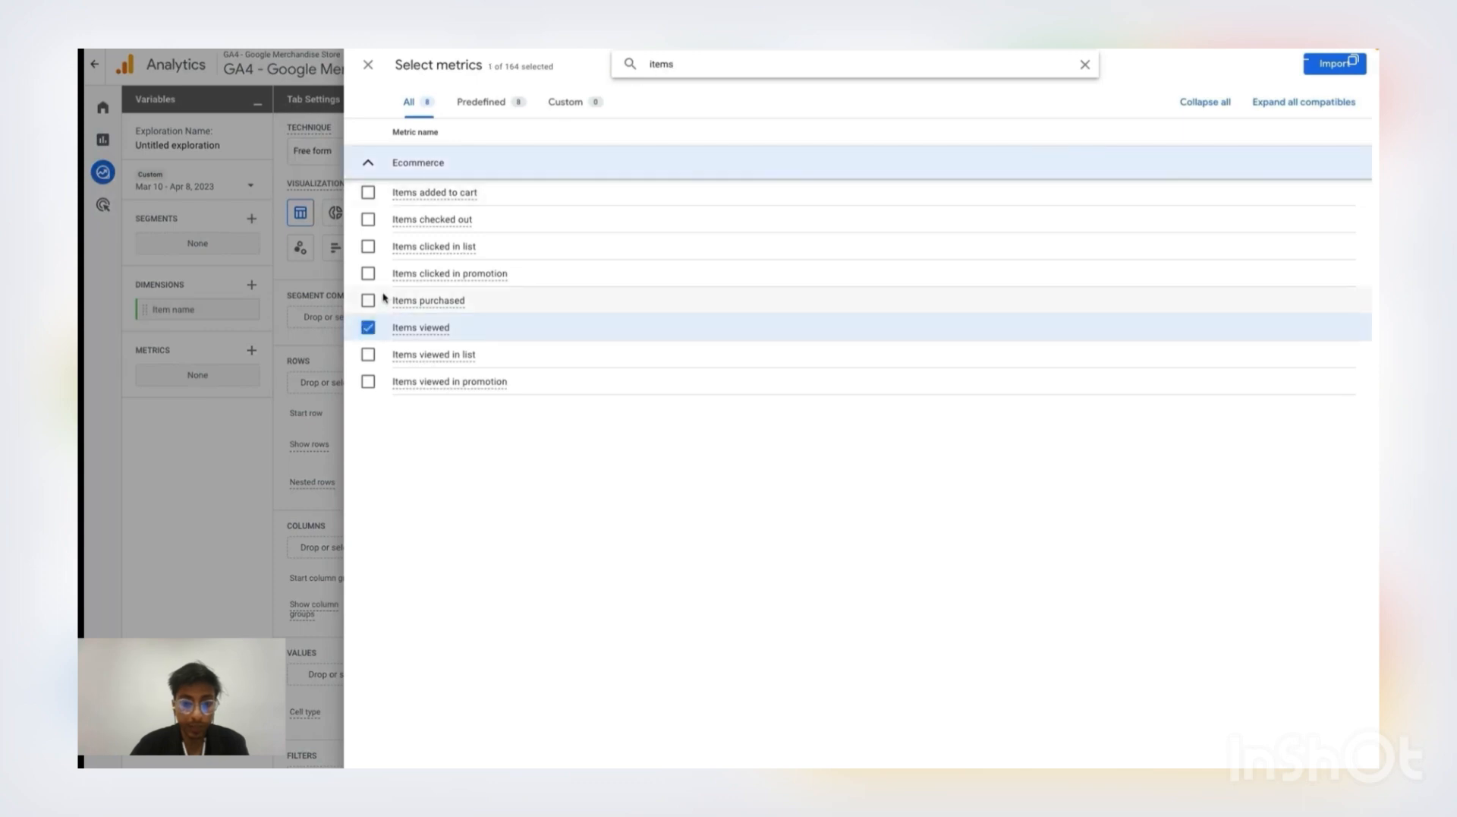
left_click(369, 193)
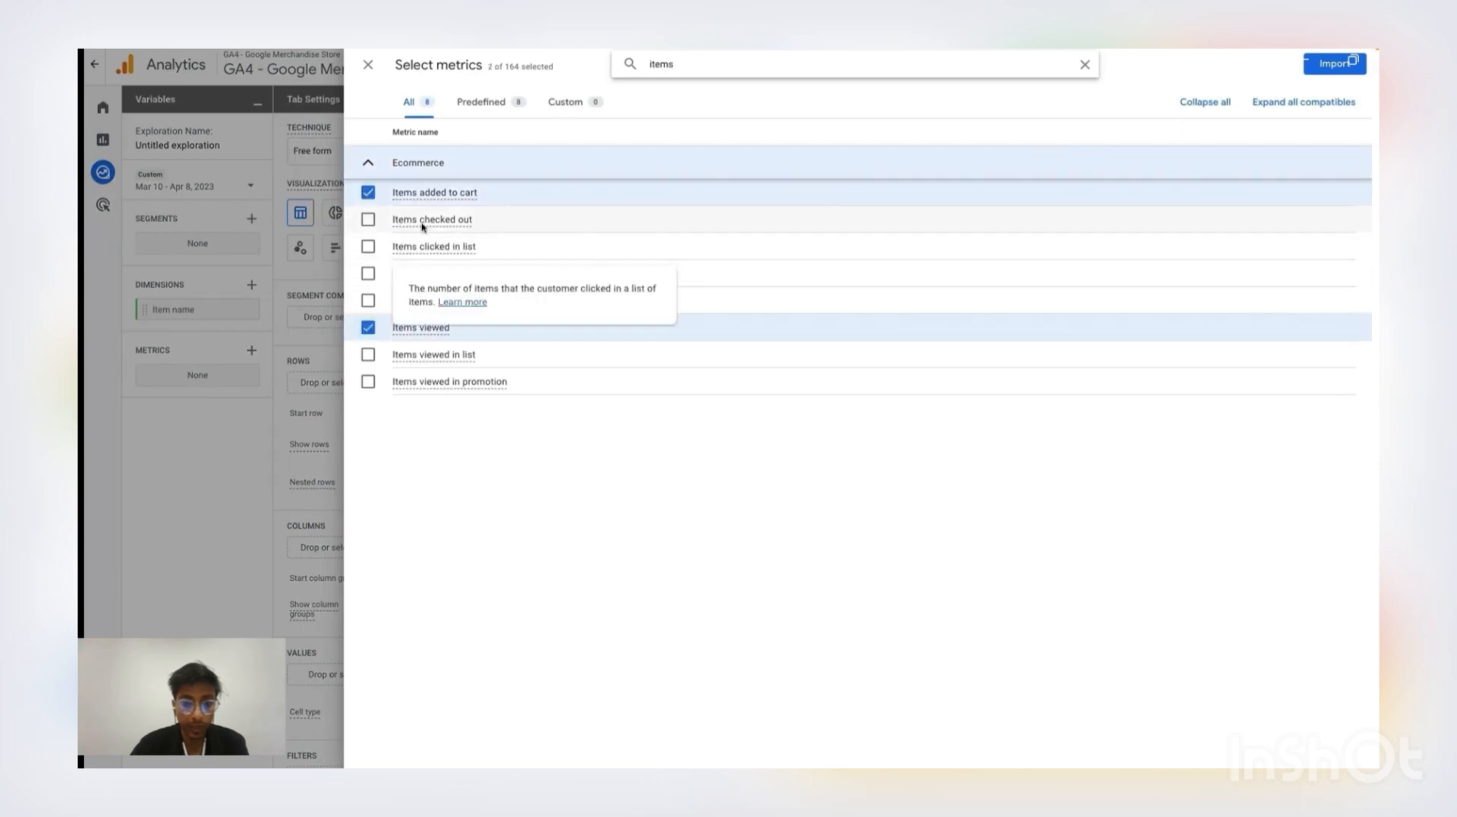
left_click(368, 219)
left_click(369, 301)
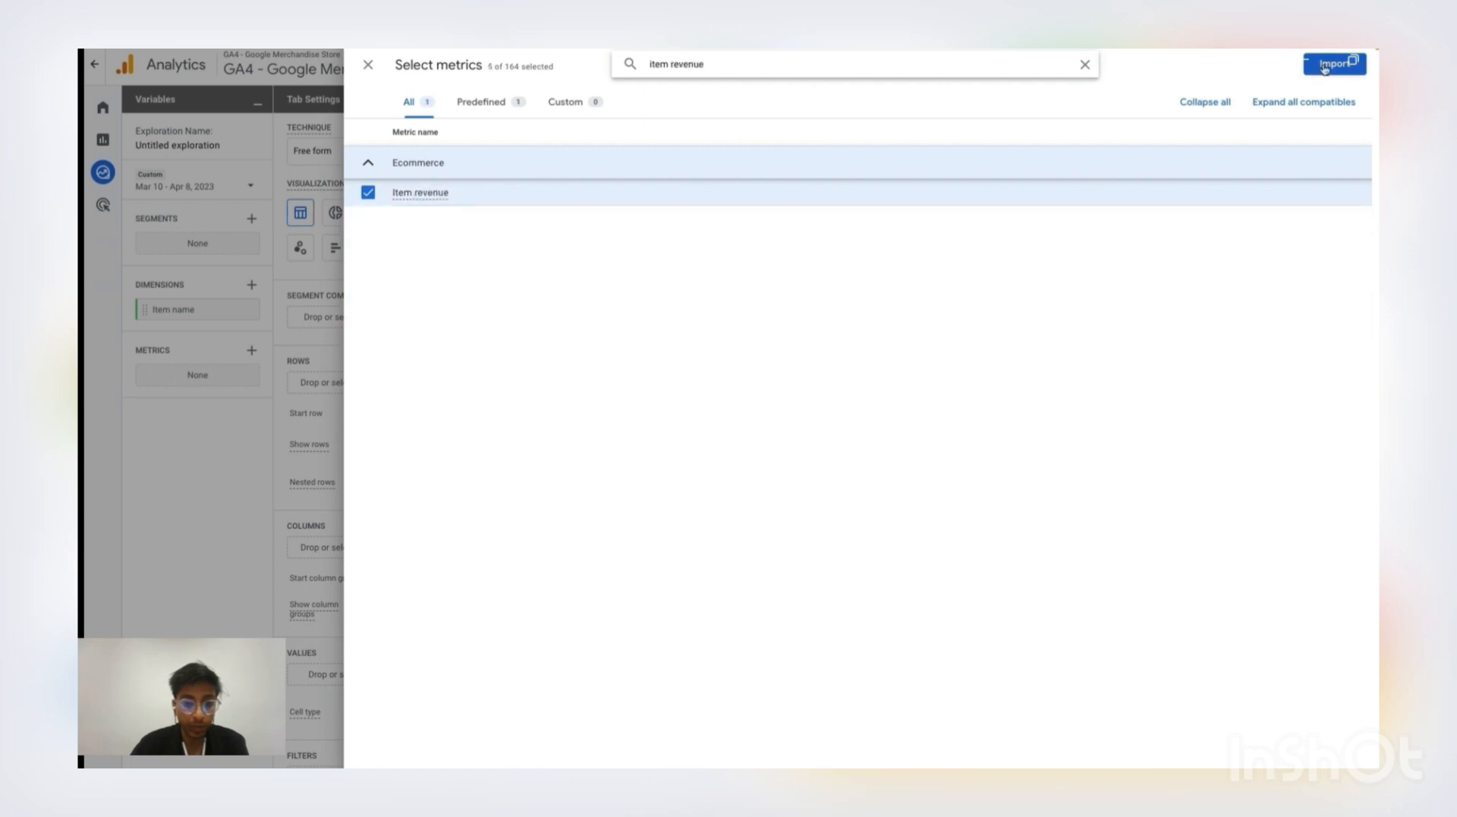
left_click(1325, 65)
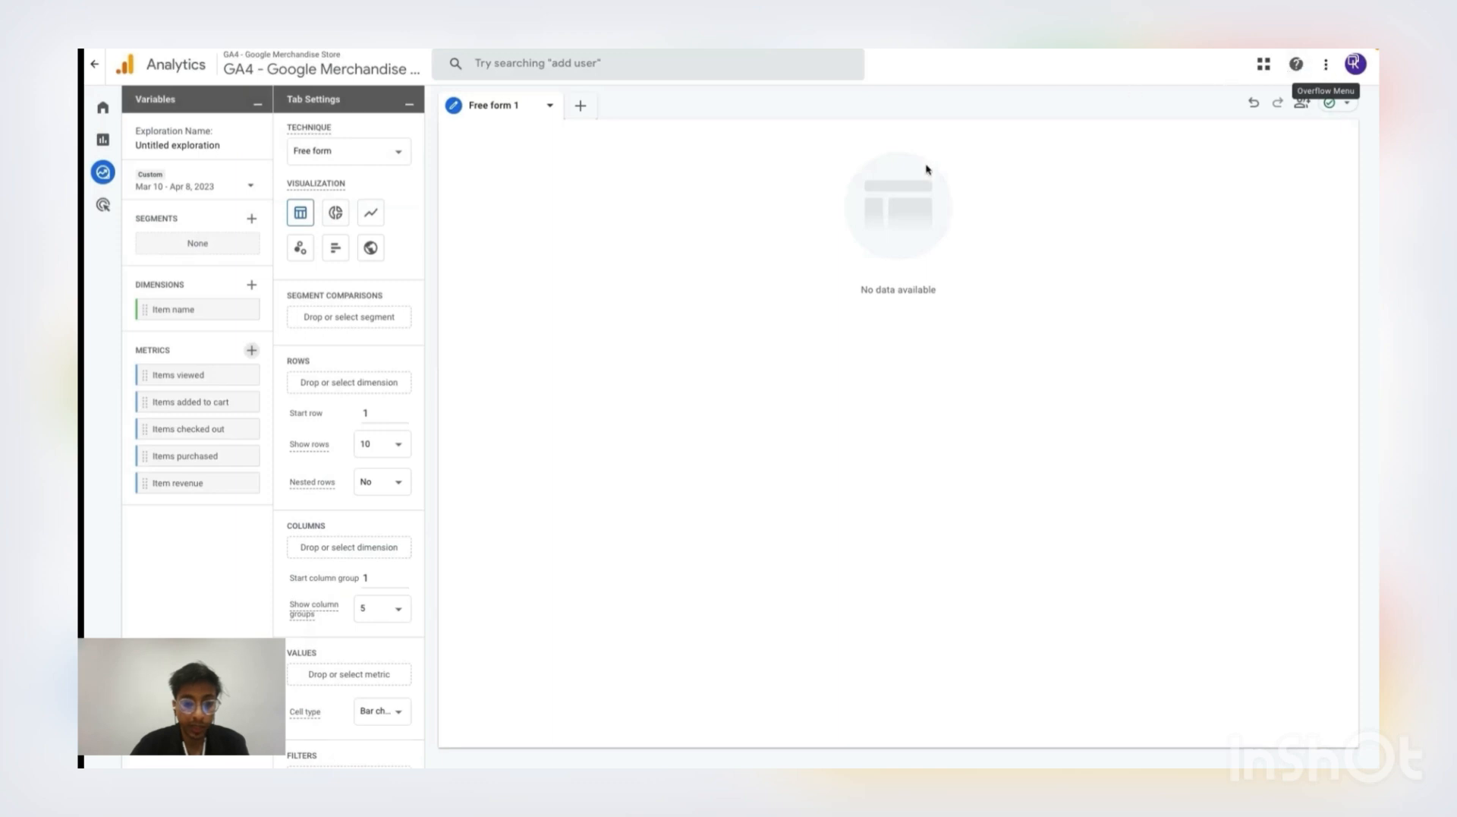
double_click(201, 308)
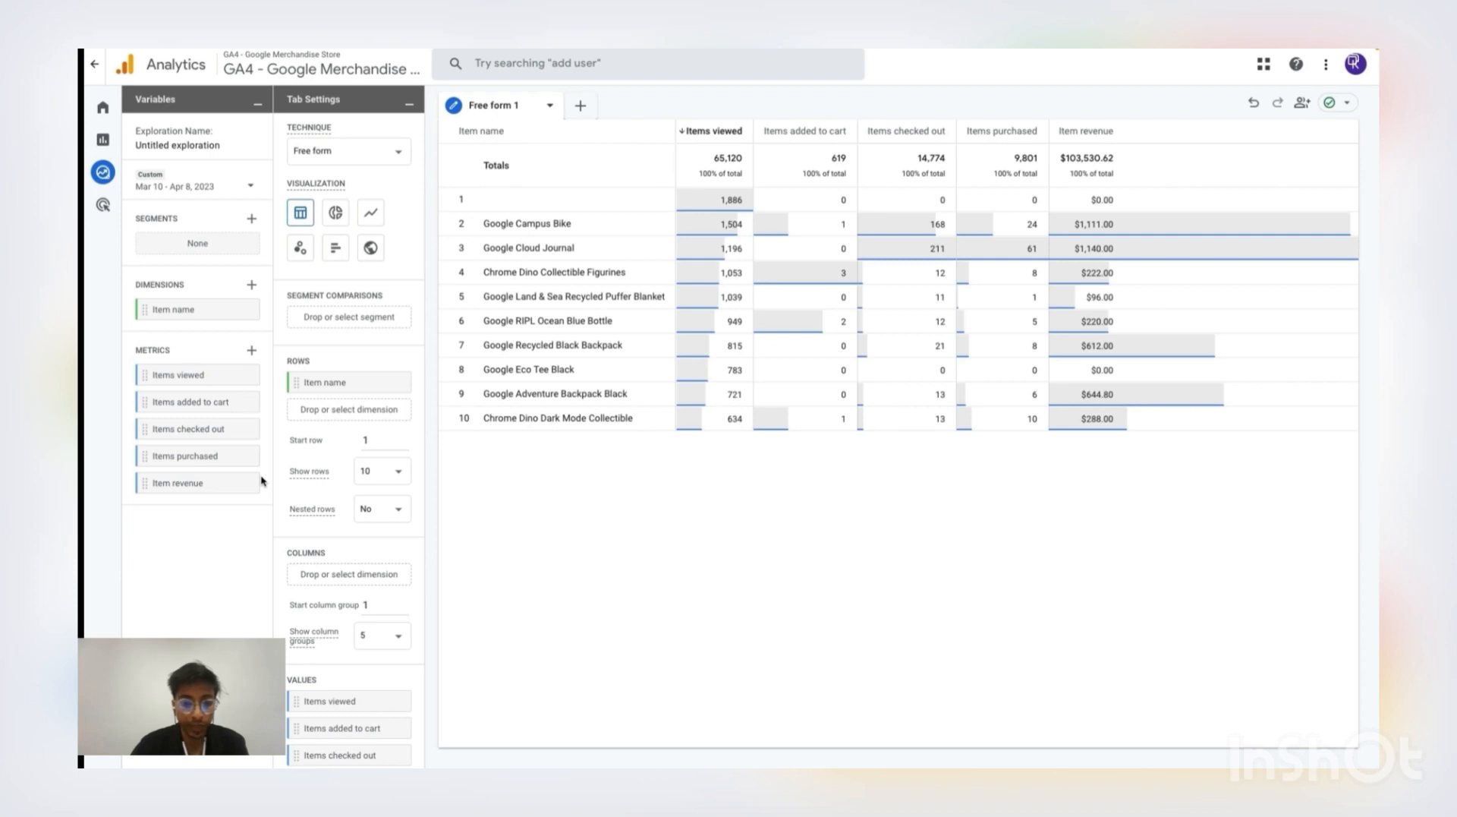
Search the exploration's available metrics for "cart"
left_click(251, 352)
left_click(705, 63)
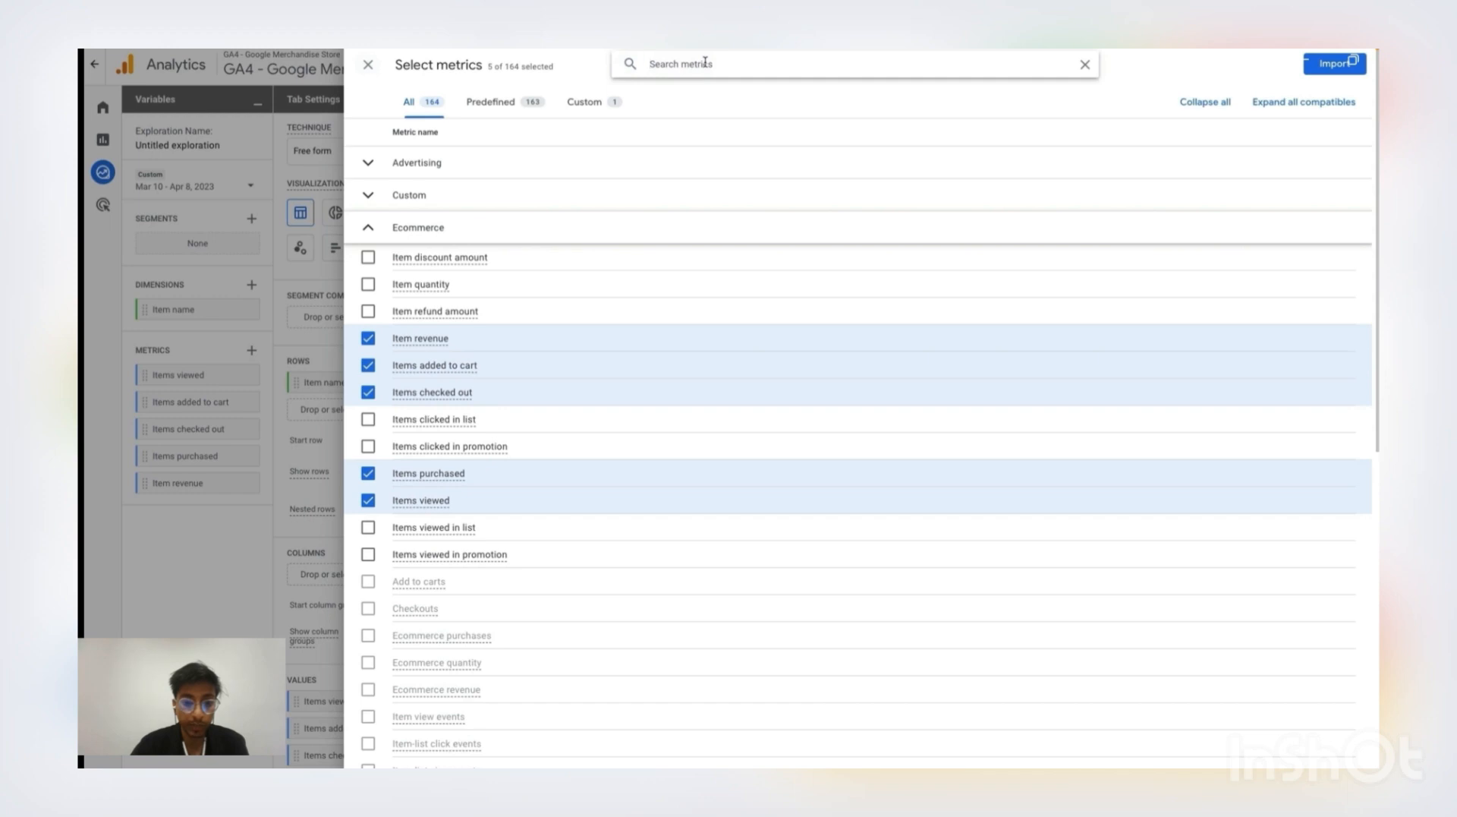
type("cart")
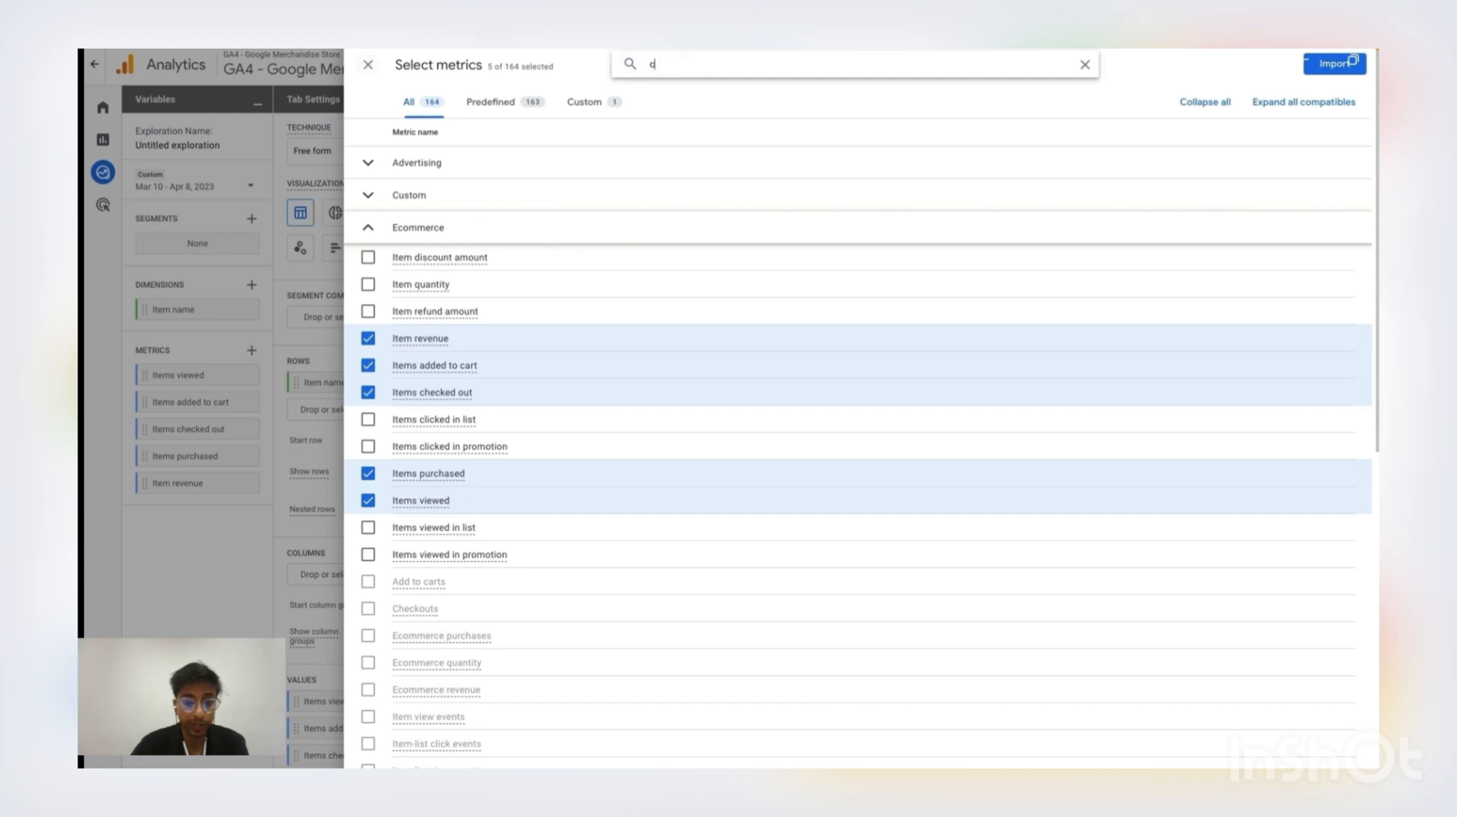